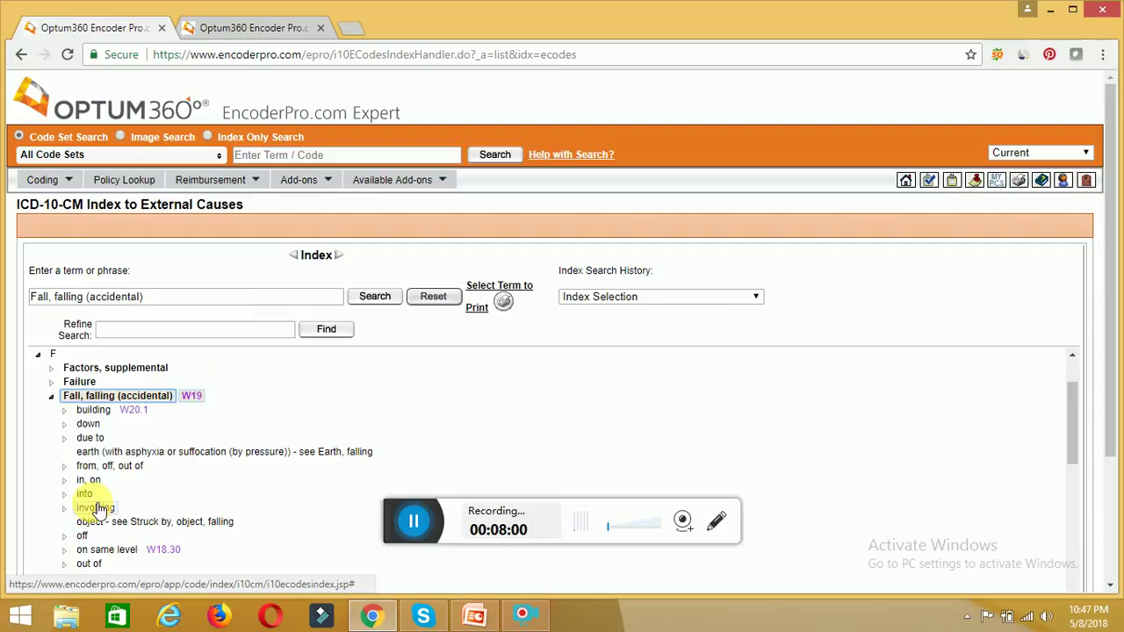
- Expand the "down" entries under Fall, falling (accidental) and open the code W10.9 for stairs, steps
left_click(66, 425)
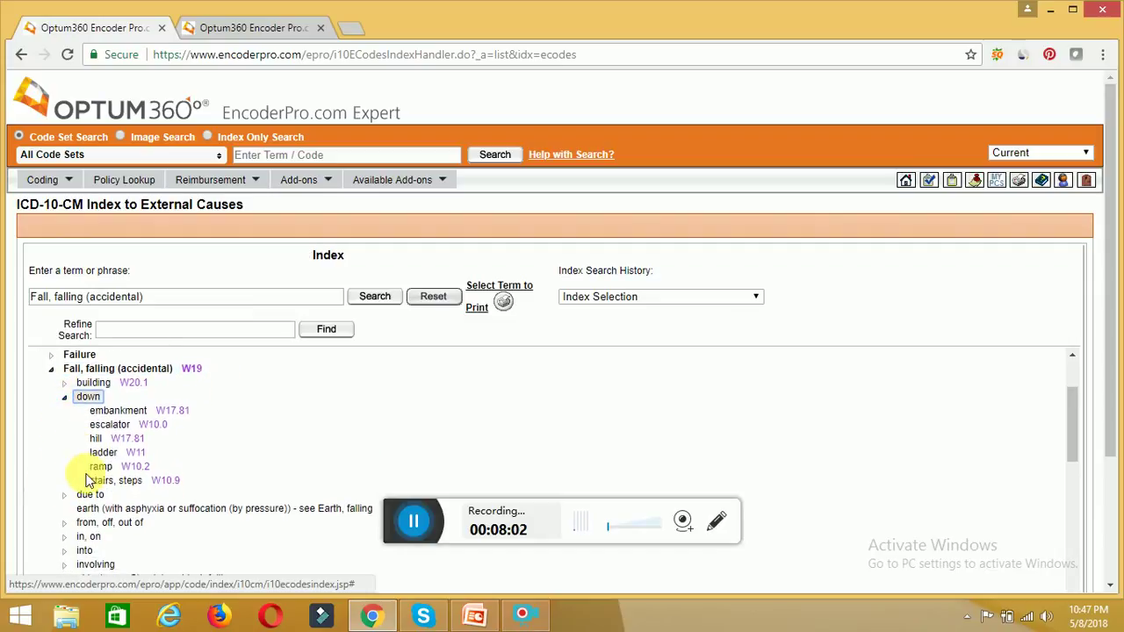
left_click(158, 481)
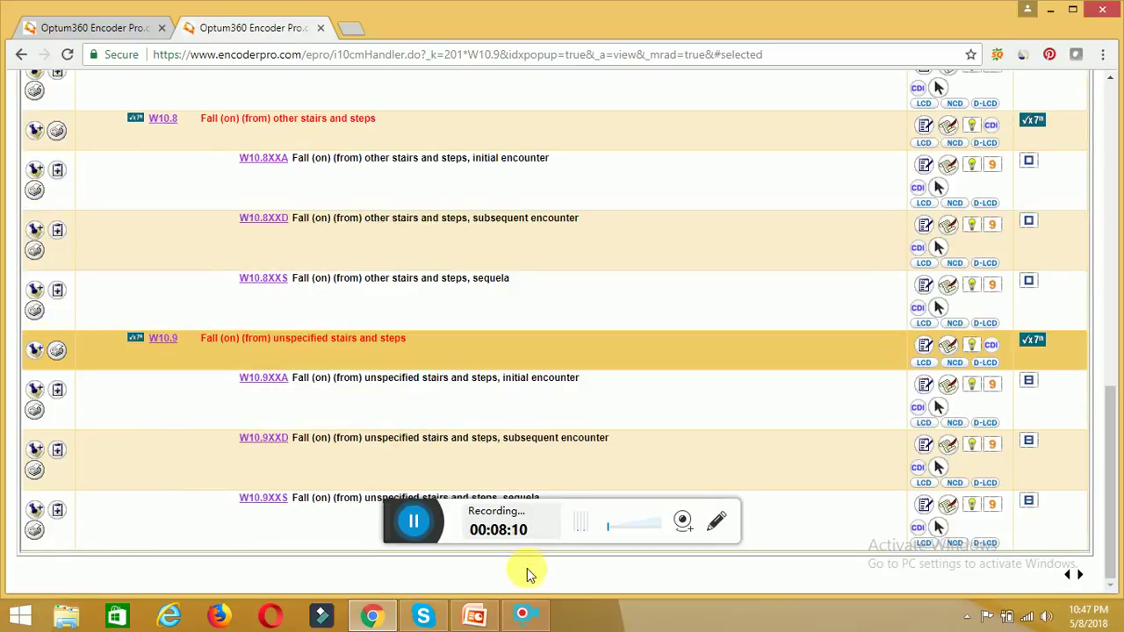
- Switch to the PowerPoint presentation and append "w10.9xxa," to the principal diagnosis line on slide 11
left_click(526, 619)
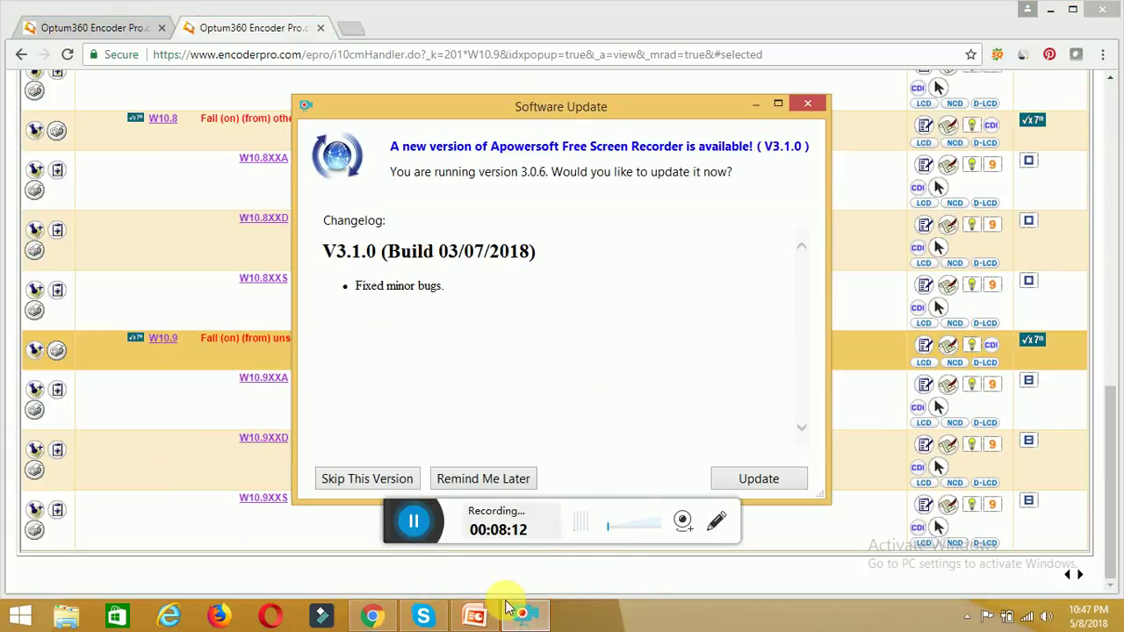
left_click(479, 617)
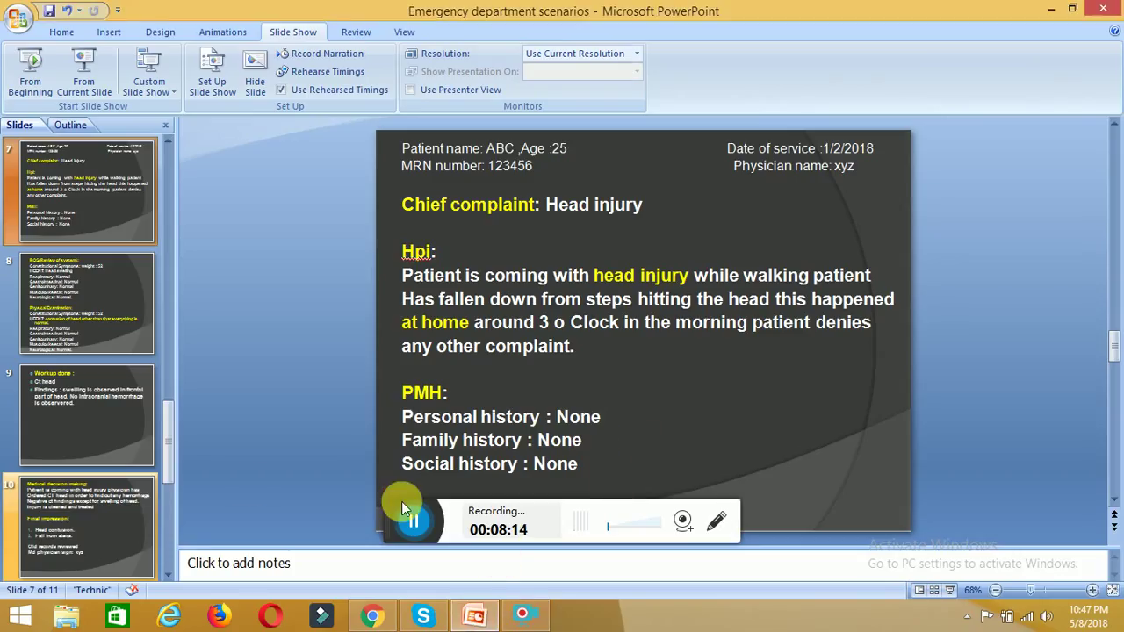
left_click(110, 512)
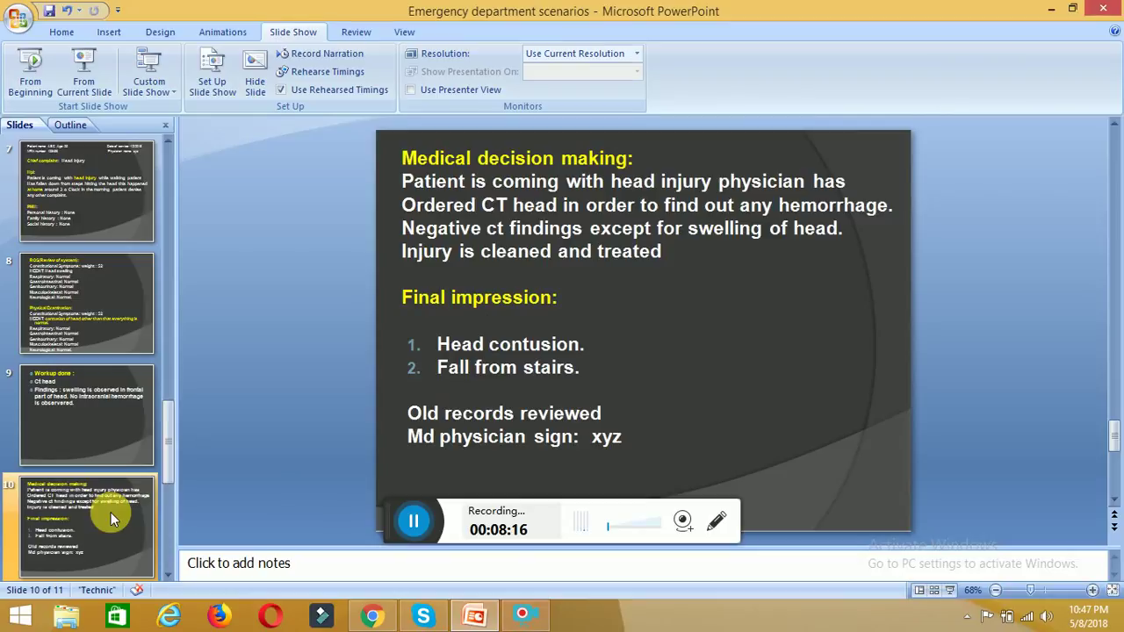
key("Down")
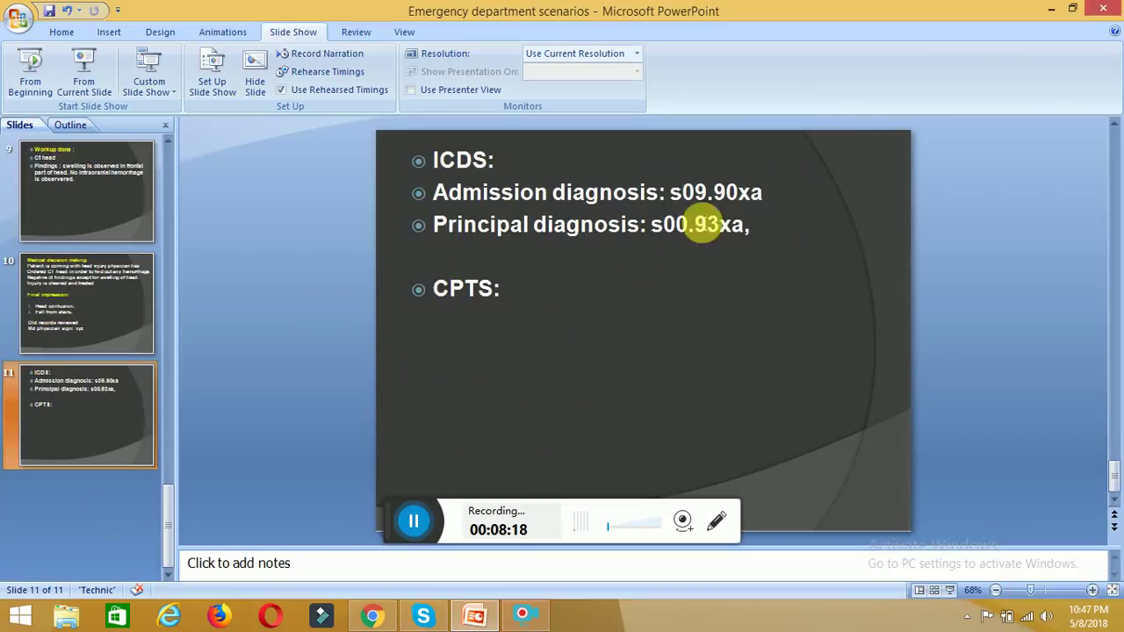
left_click(769, 228)
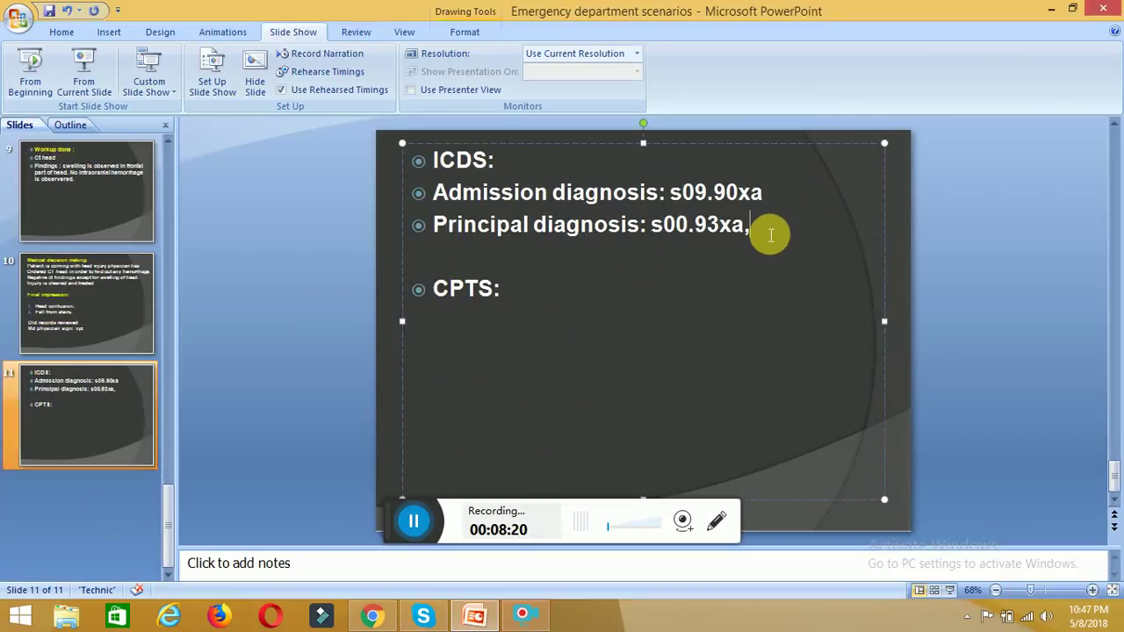
type("w10.9xxa,")
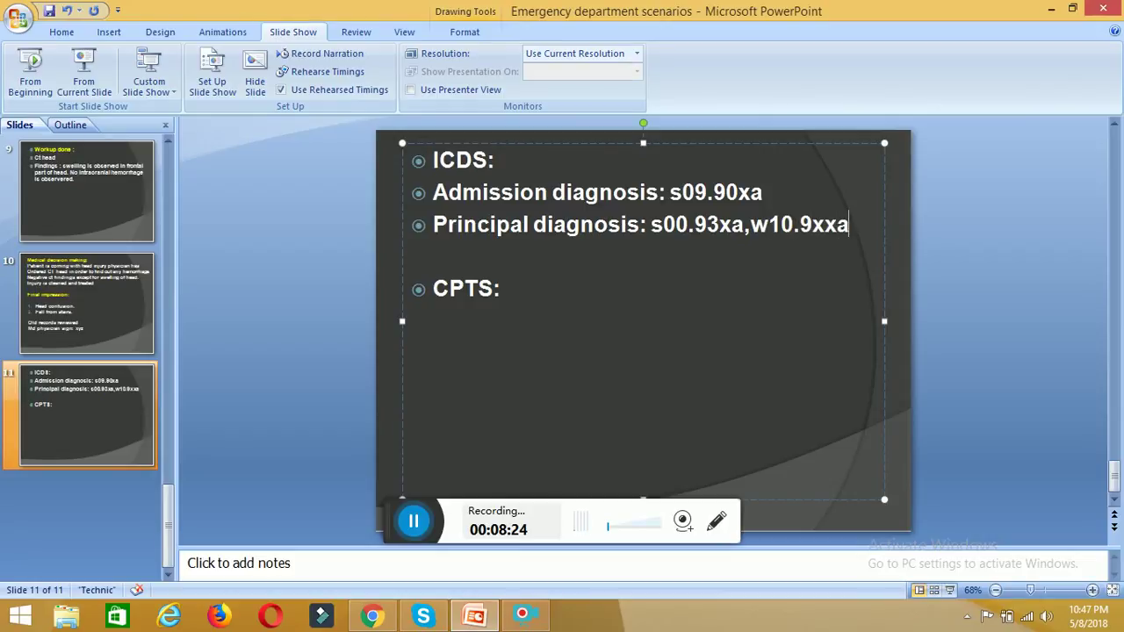
- Review the examination findings on slide 8 and the head injury history on slide 7
left_click(168, 140)
left_click(89, 196)
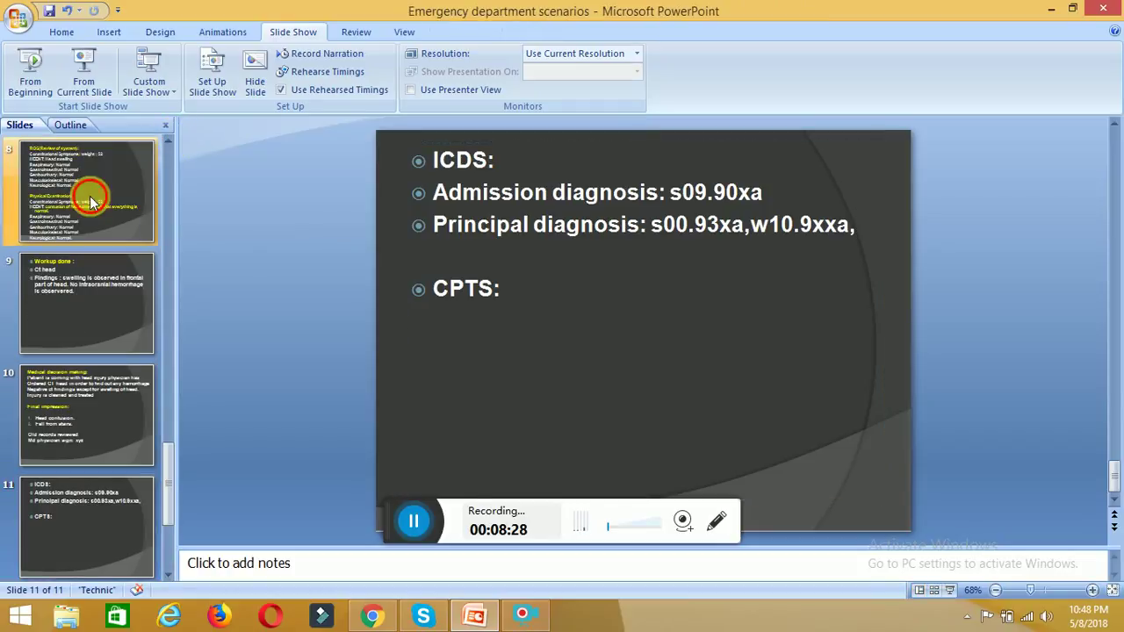
left_click(169, 140)
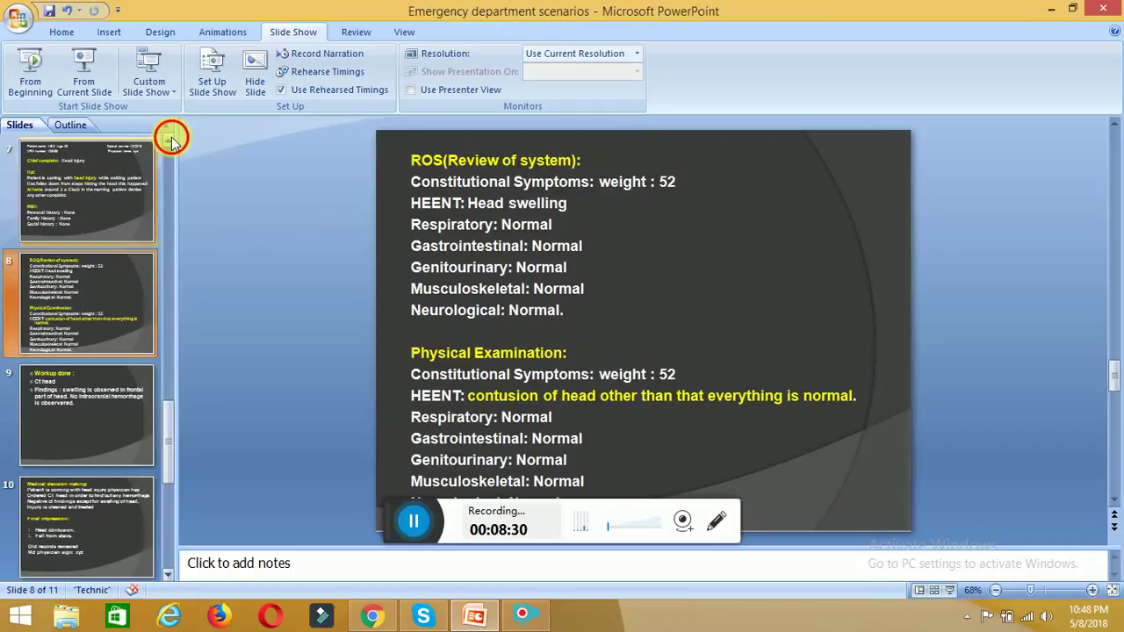
left_click(142, 169)
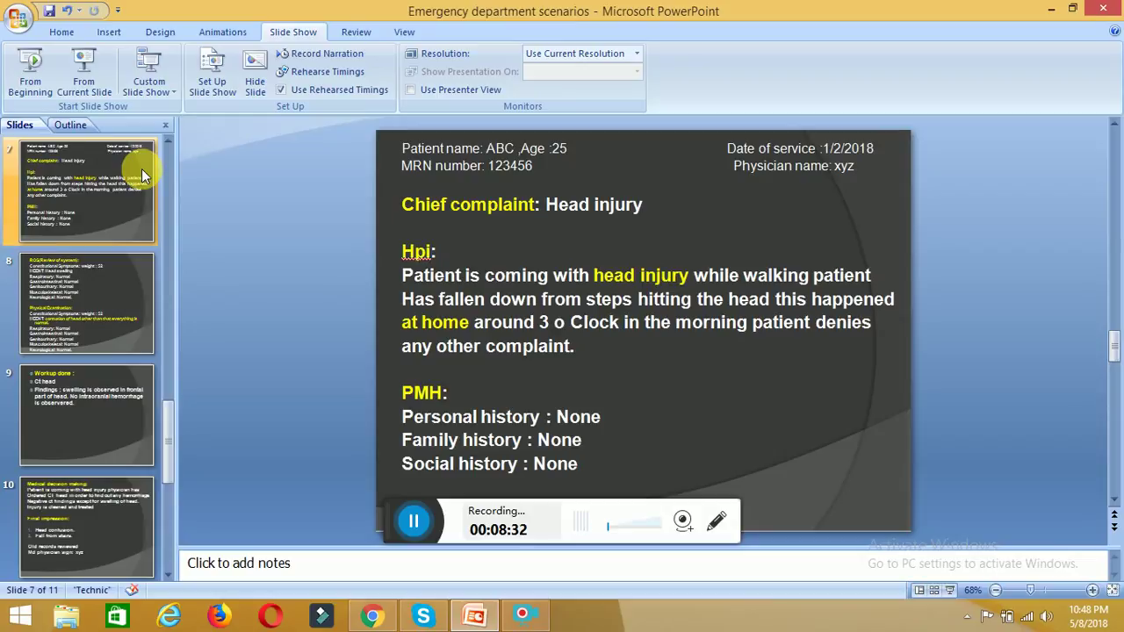
- Return to the External Causes index in Chrome, clear the previous term and look up "Activity (involving) (of victim at time of event)"
left_click(369, 617)
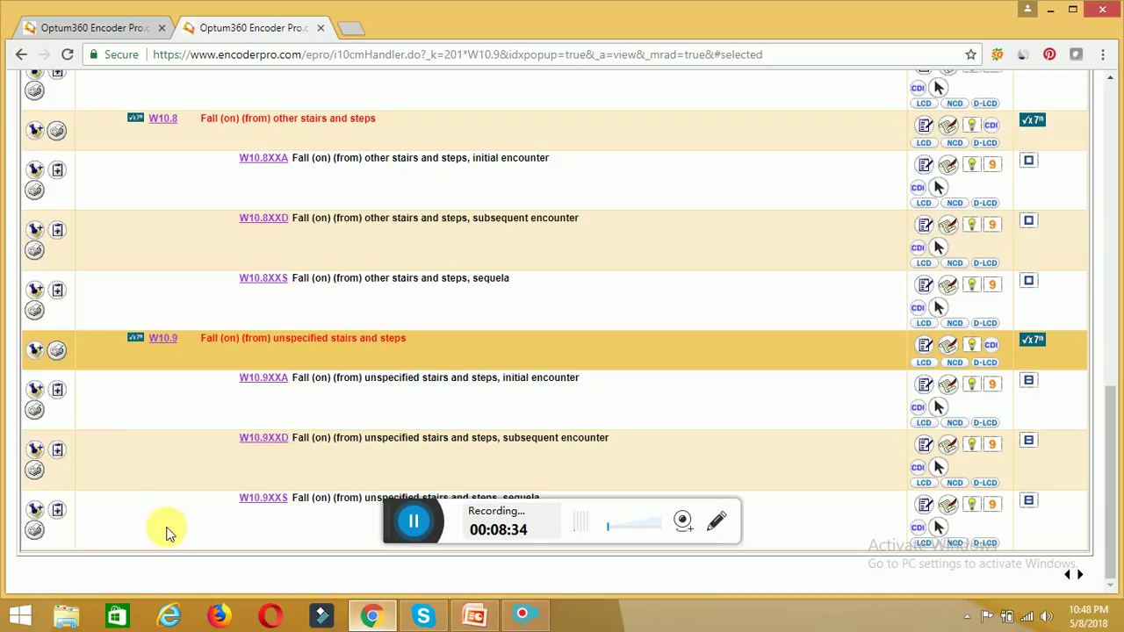
left_click(90, 29)
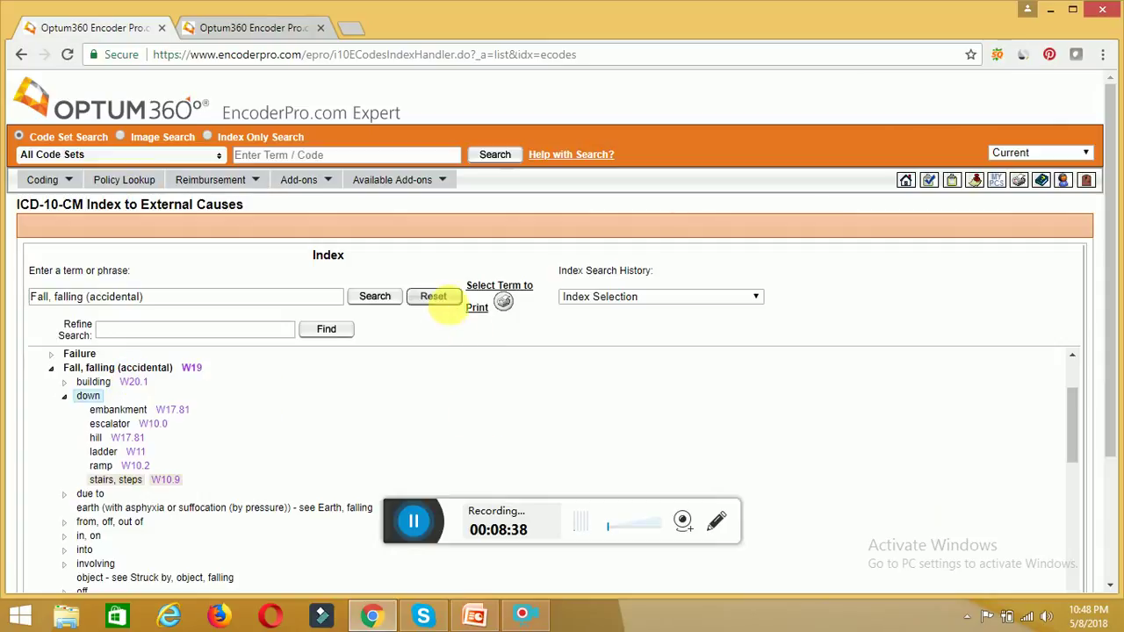
left_click(439, 297)
left_click(249, 289)
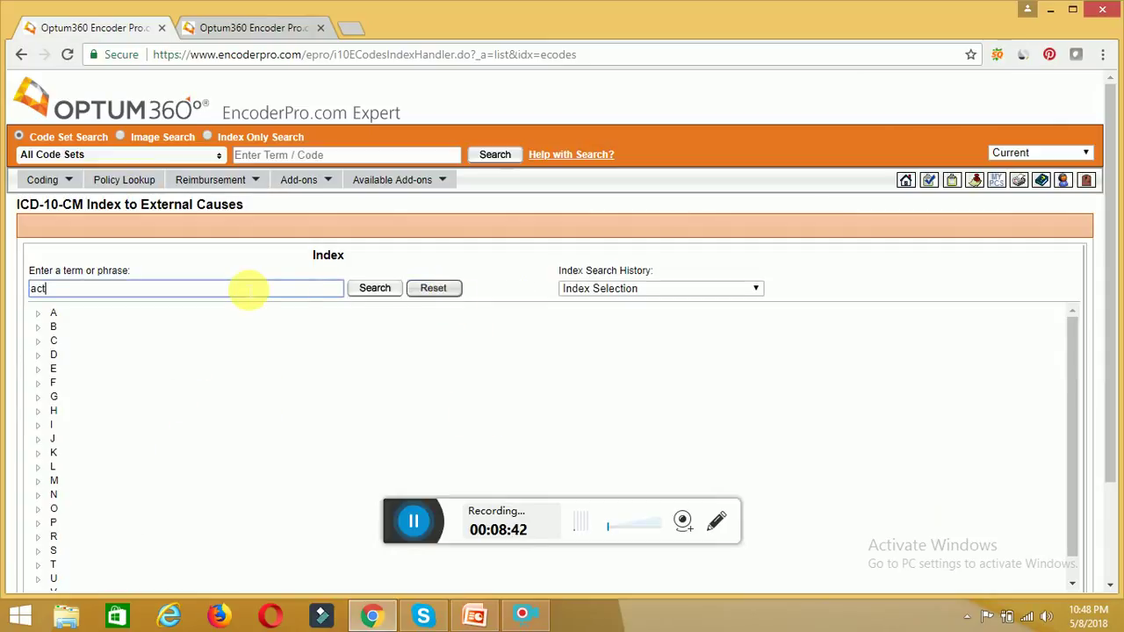
type("activi")
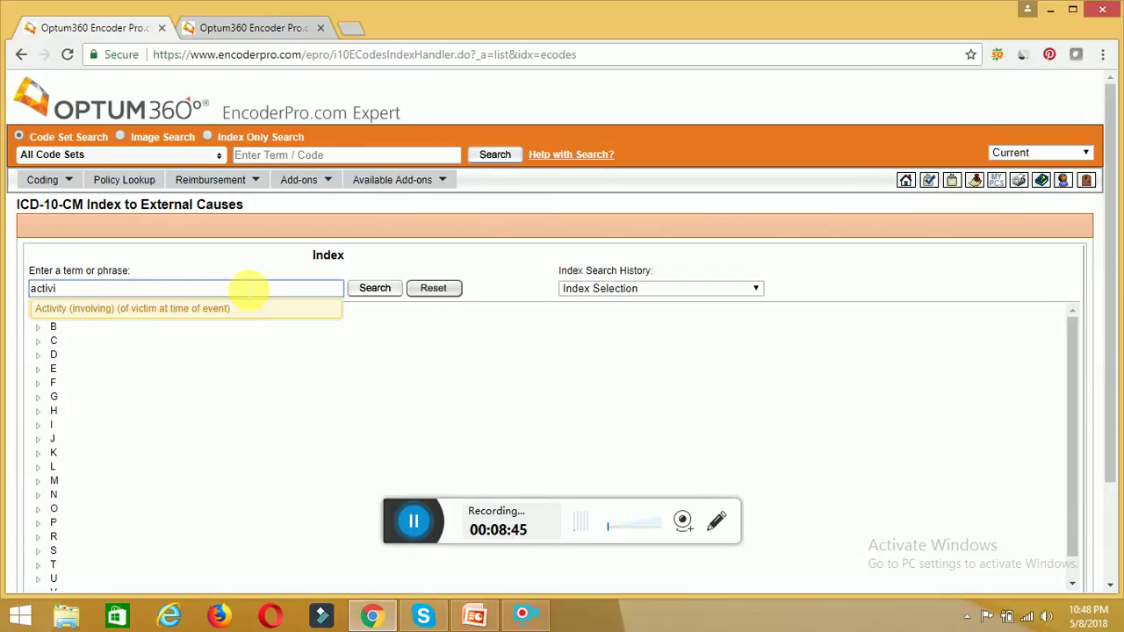
left_click(238, 306)
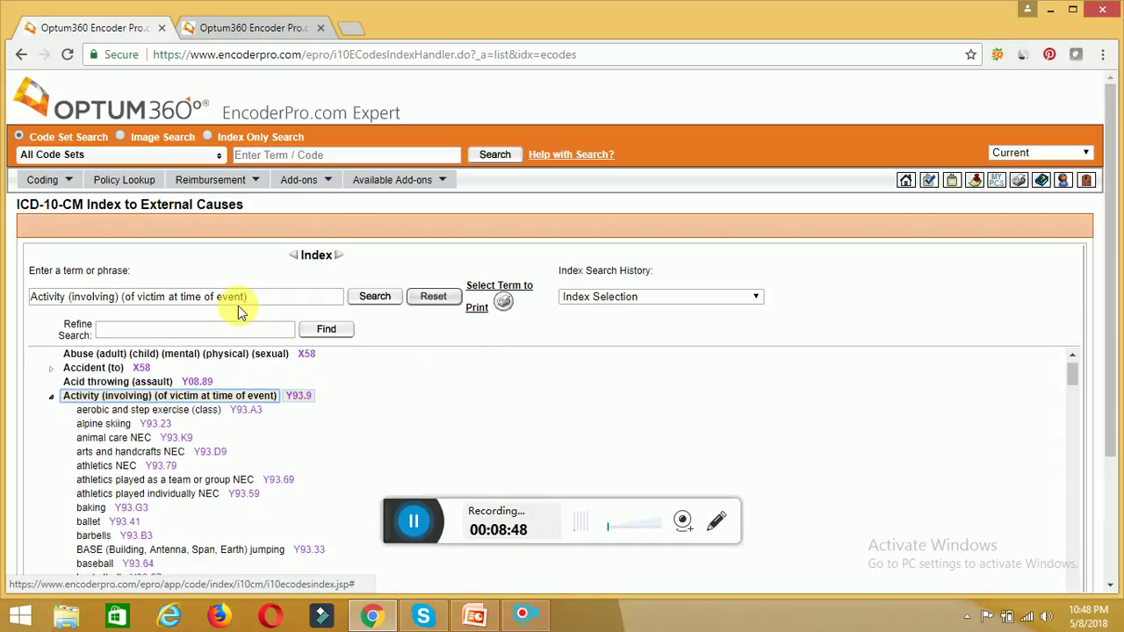
- Find walking (on level or elevated terrain) among the activity entries and open its code Y93.01
scroll(306, 420, "down", 5)
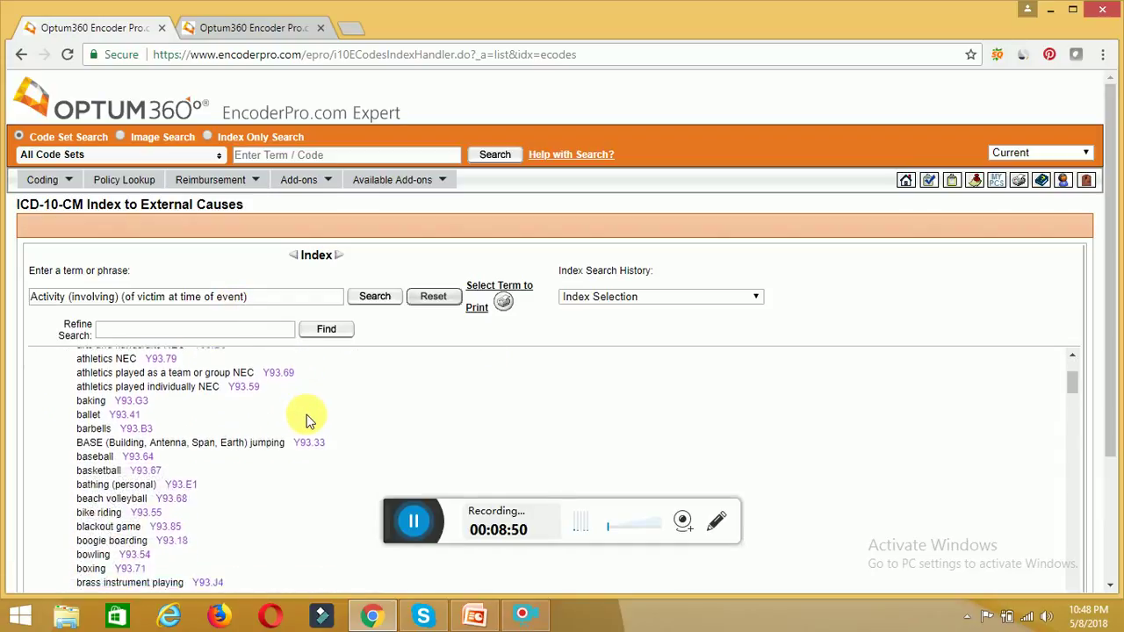
scroll(306, 415, "down", 4)
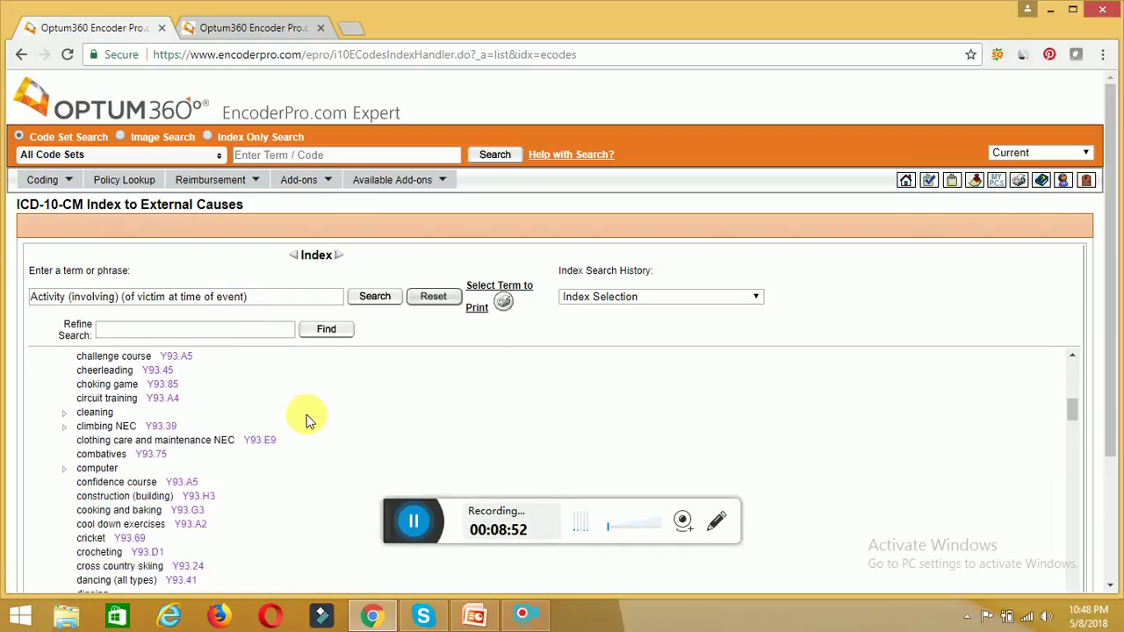
scroll(306, 414, "down", 5)
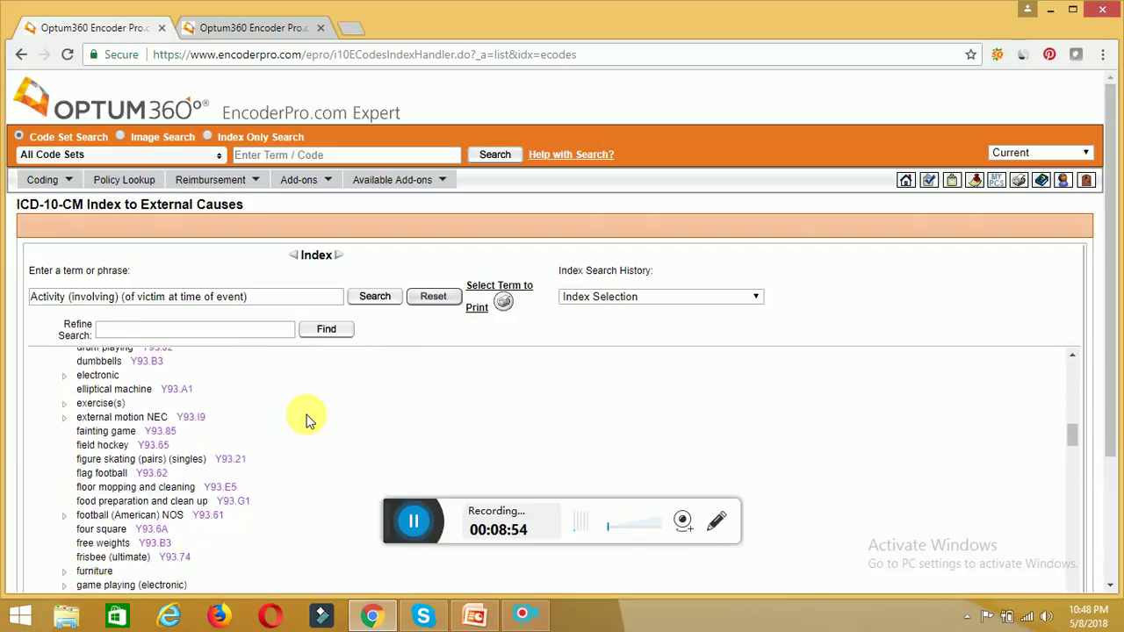
scroll(307, 419, "down", 5)
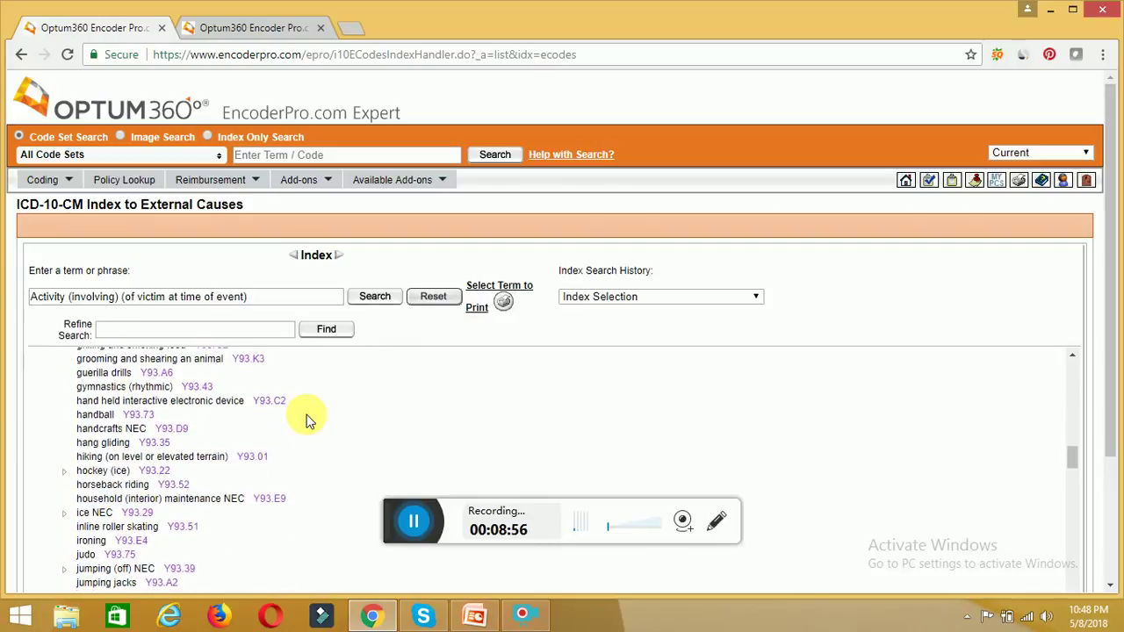
scroll(306, 419, "down", 5)
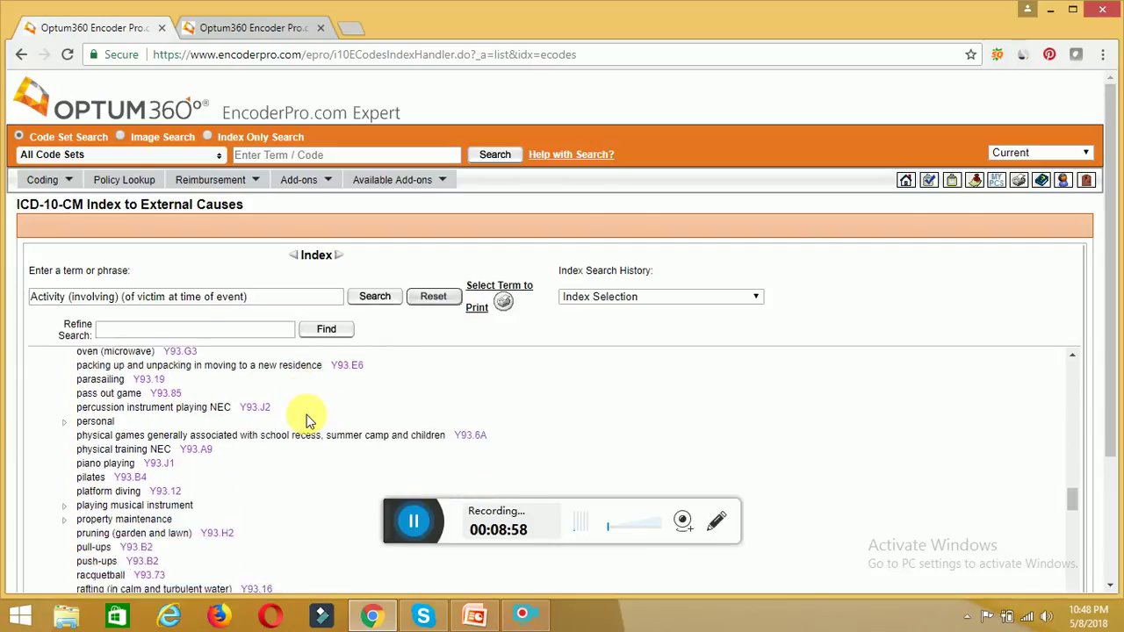
scroll(306, 420, "down", 5)
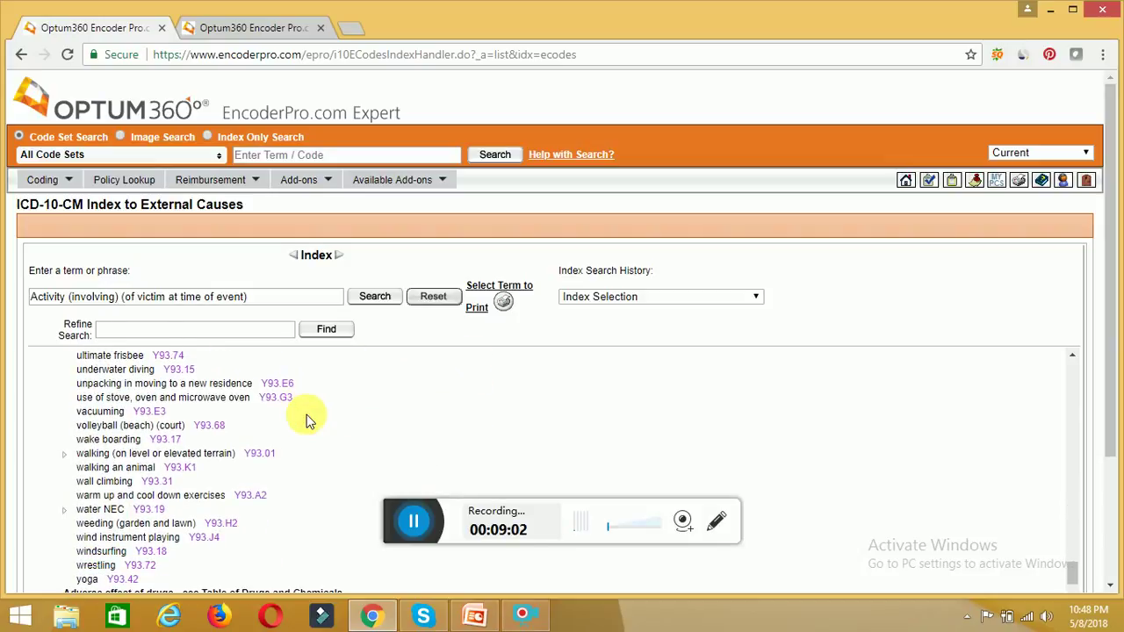
left_click(72, 457)
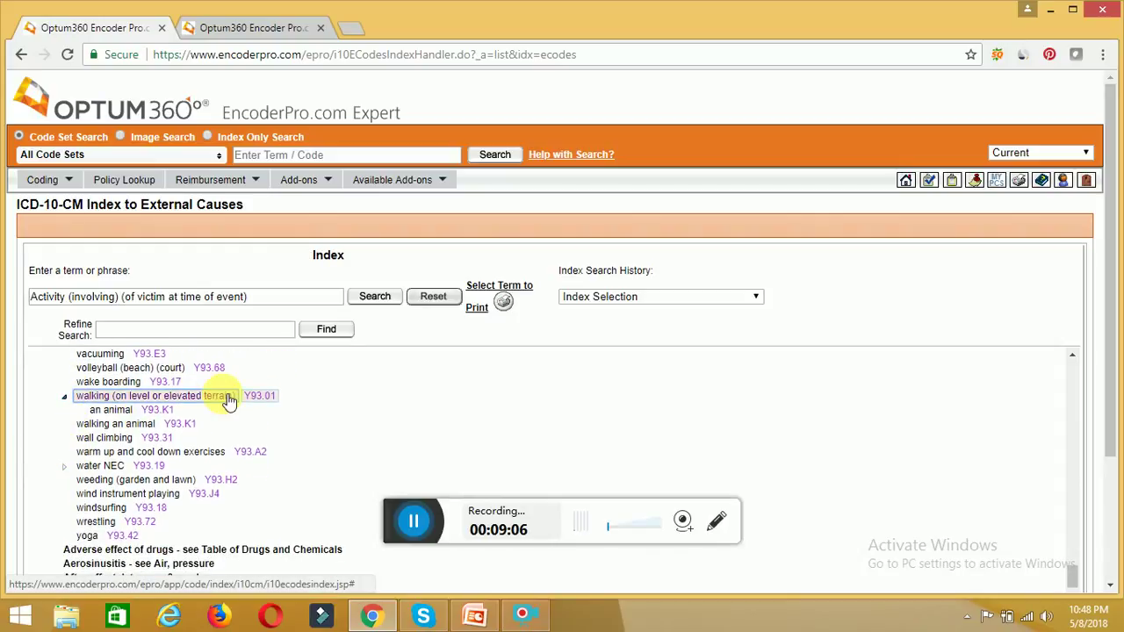
left_click(267, 399)
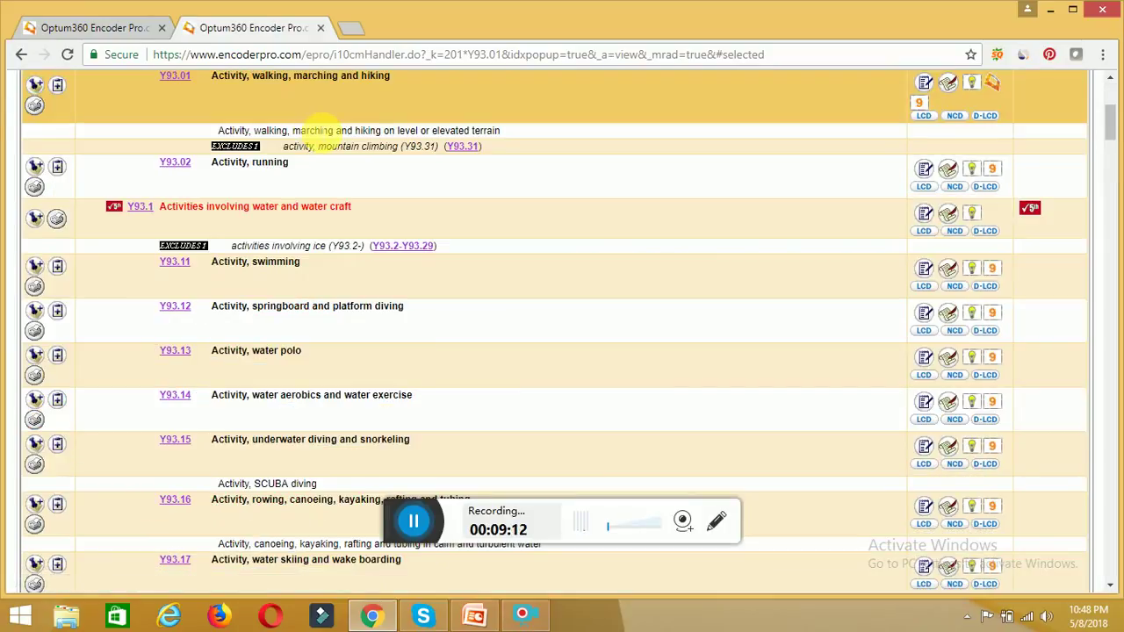
- Switch to PowerPoint, append "y93.01," to the principal diagnosis on slide 11 and remove the empty line above CPTS
left_click(485, 617)
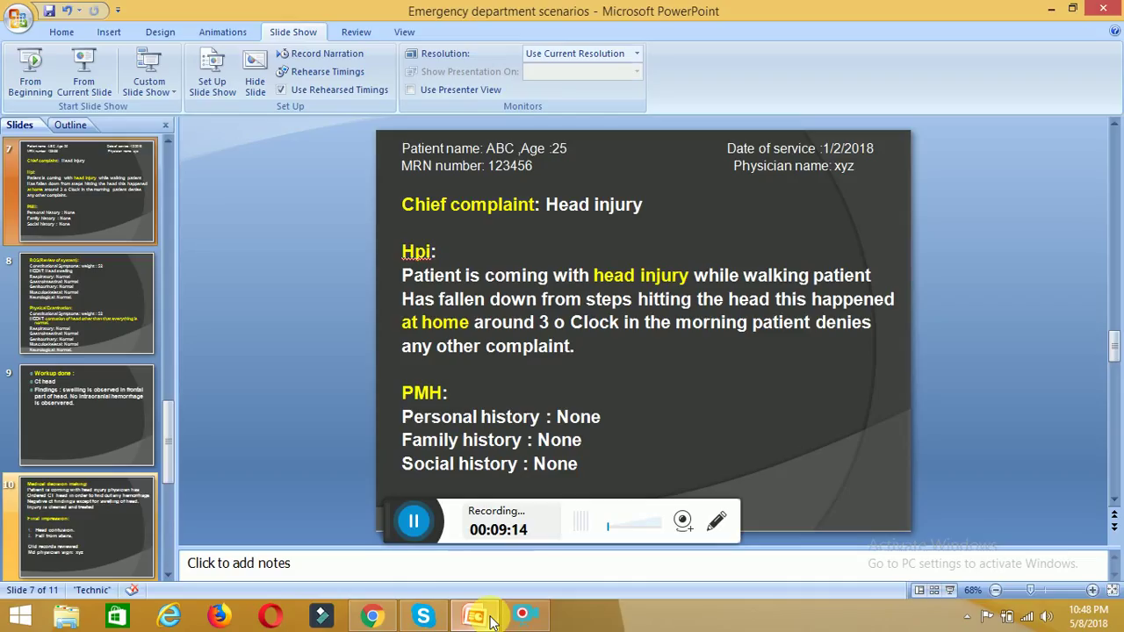
left_click(83, 558)
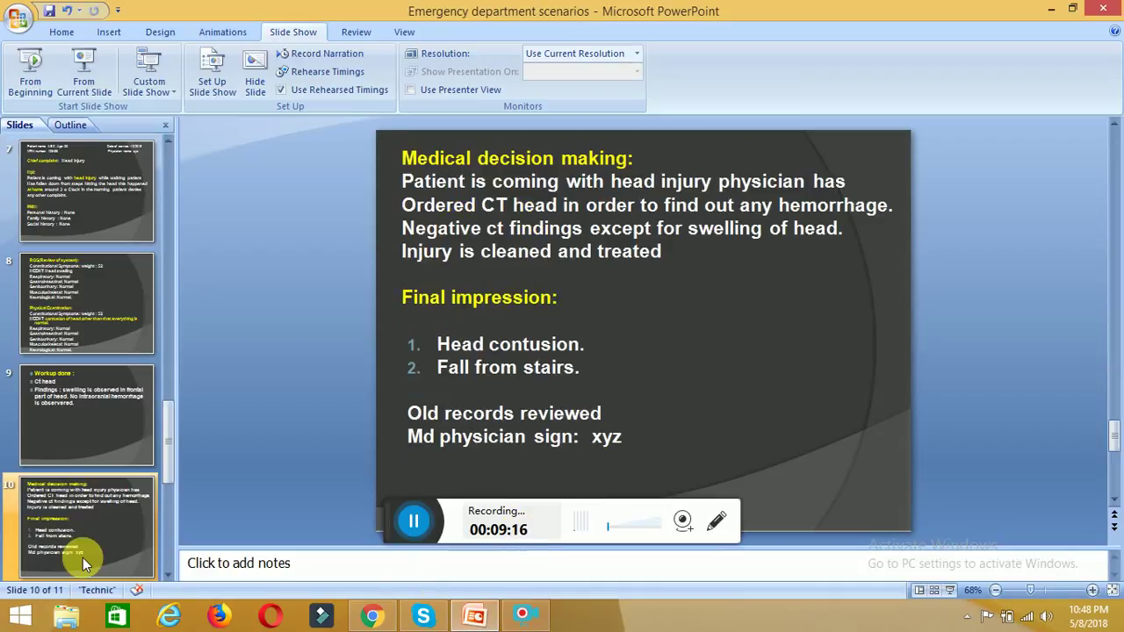
key("Down")
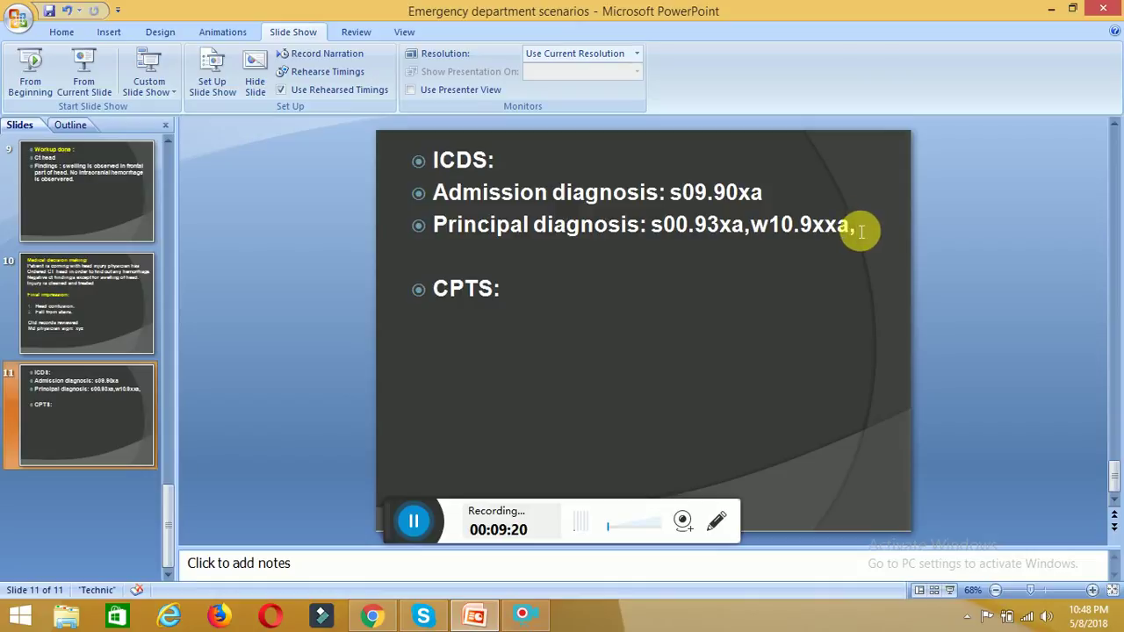
left_click(854, 225)
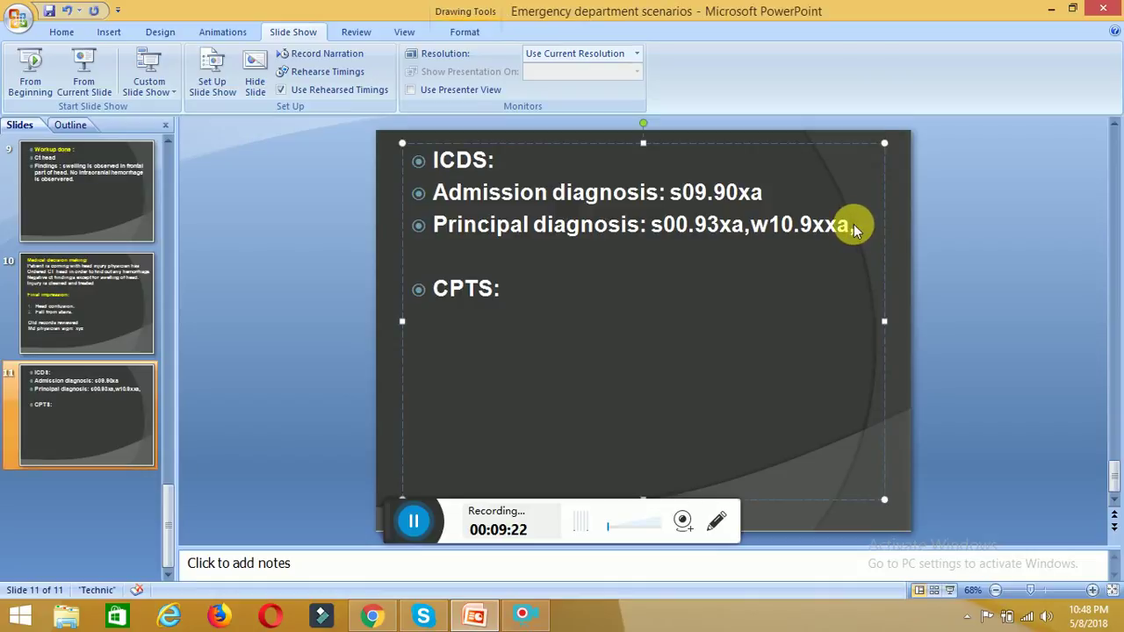
type("y9301")
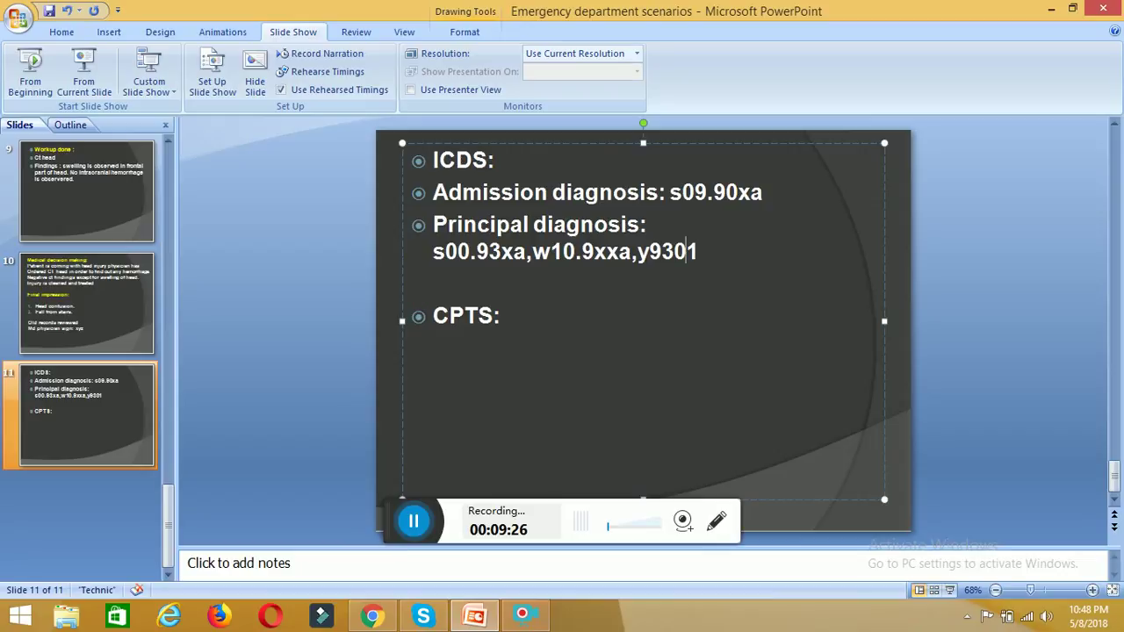
type(".")
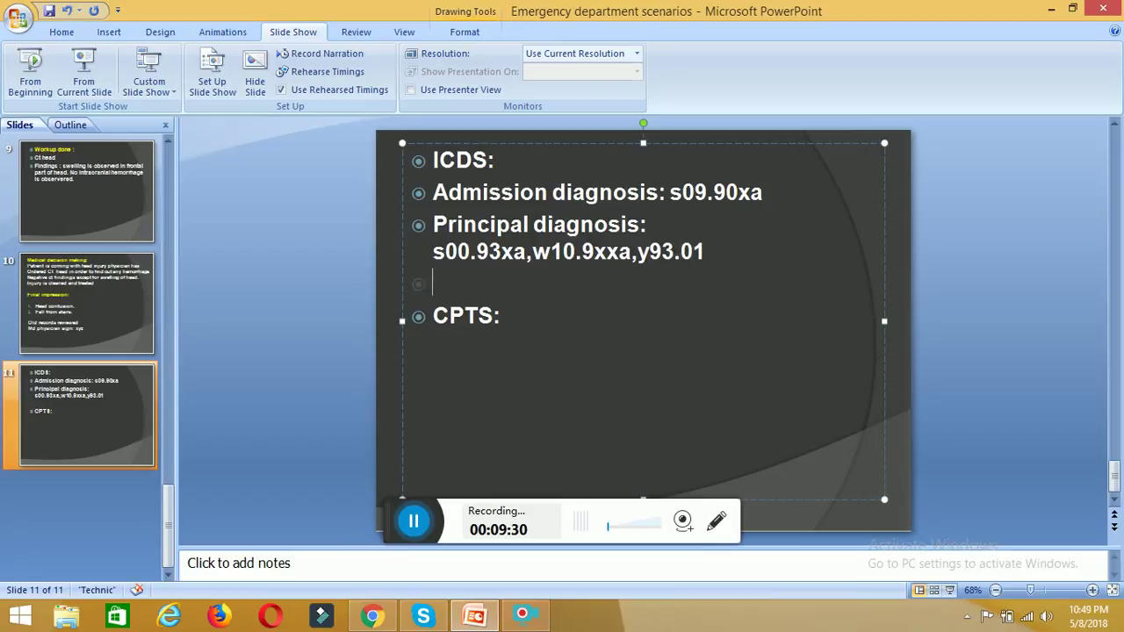
key("BackSpace")
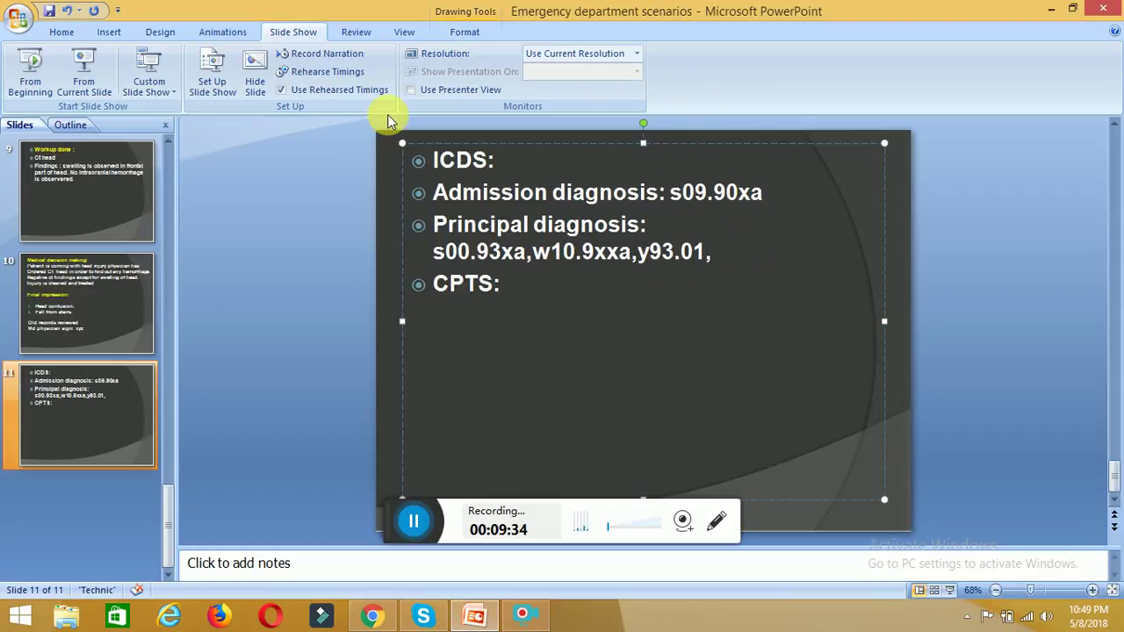
- Return to the External Causes index in Chrome, clear the activity term and look up "Place of occurrence"
left_click(372, 614)
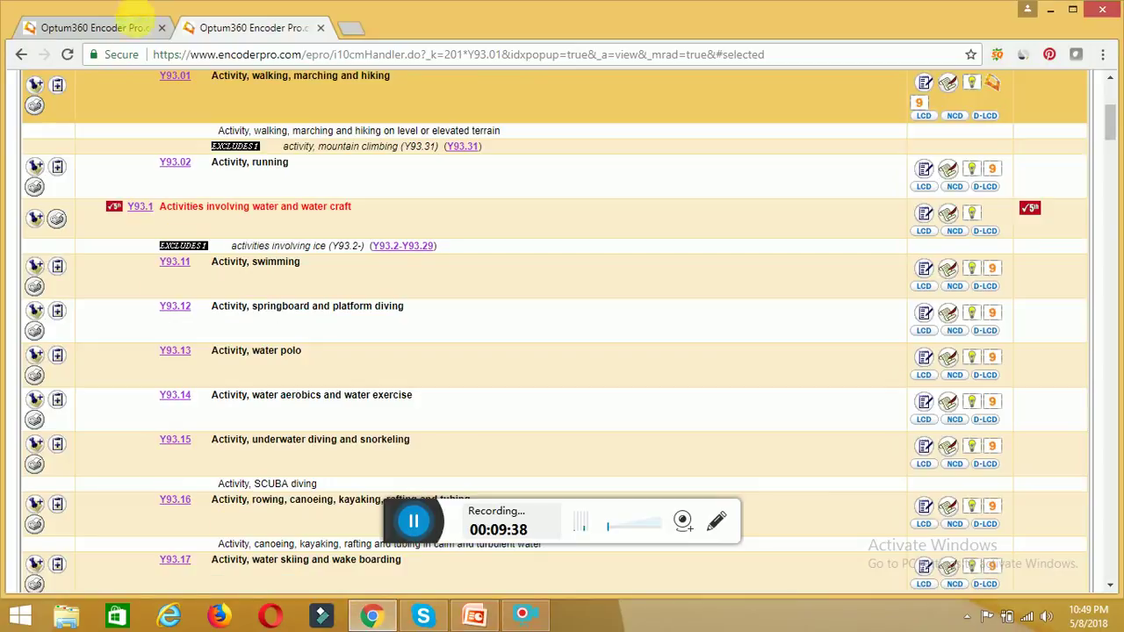
left_click(137, 23)
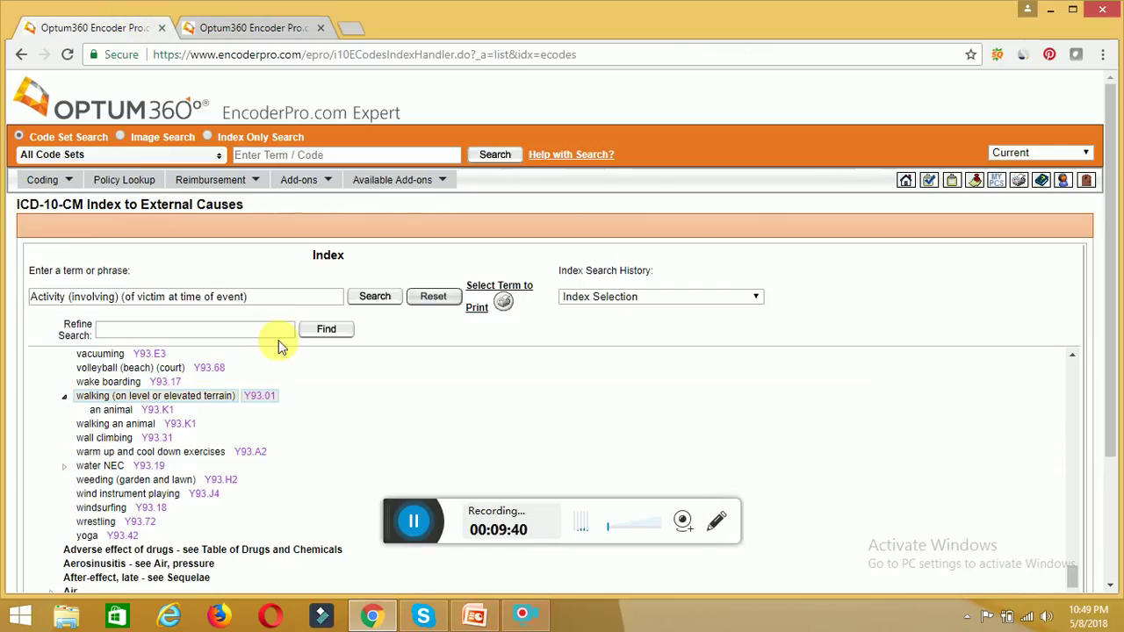
left_click(431, 297)
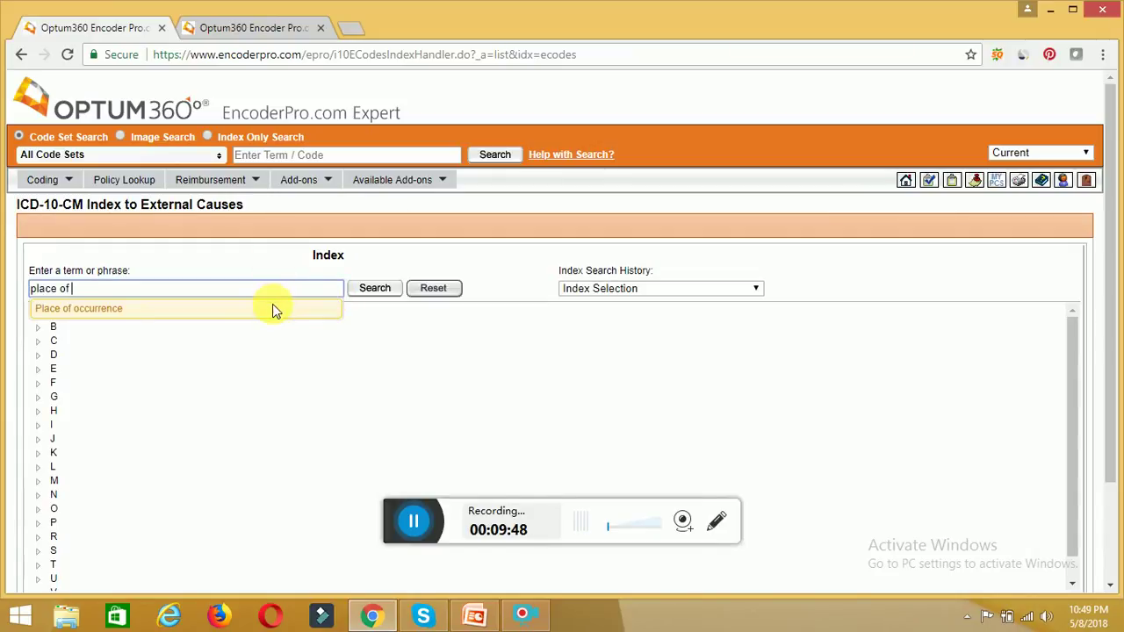
left_click(272, 308)
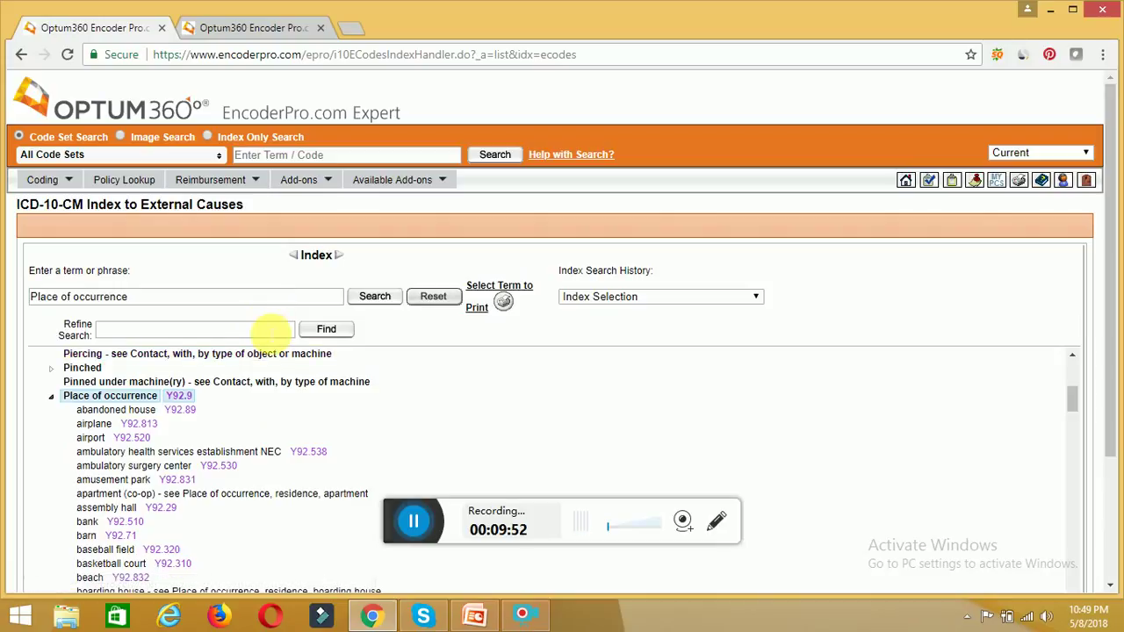
- Refine the place of occurrence index by "home" and advance through the matches to the home cross-reference to residence
left_click(272, 330)
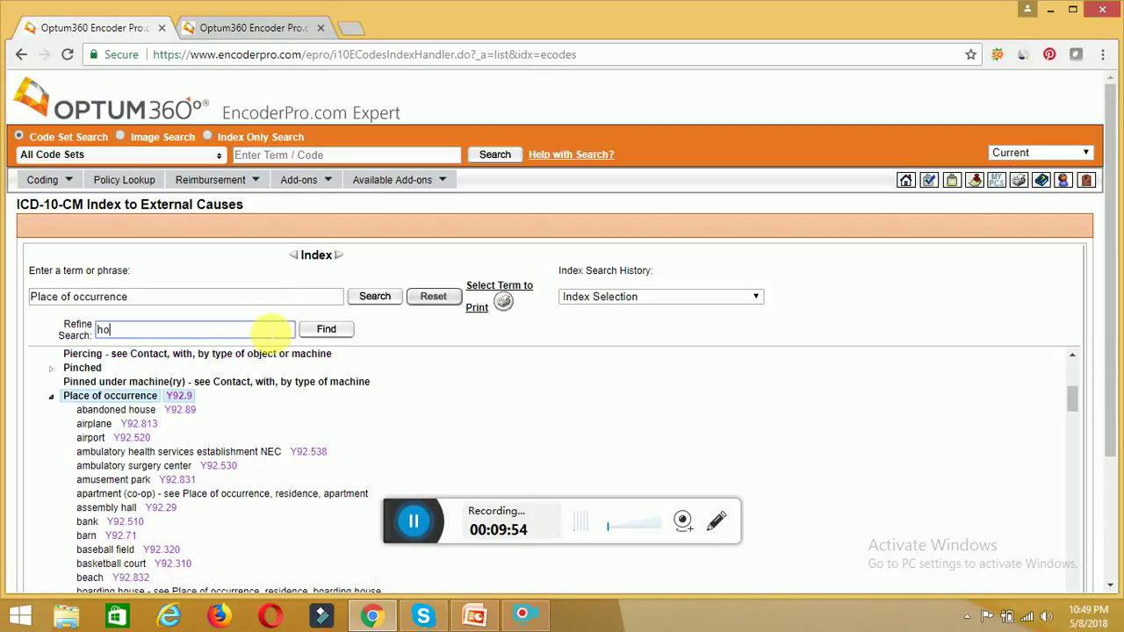
left_click(323, 329)
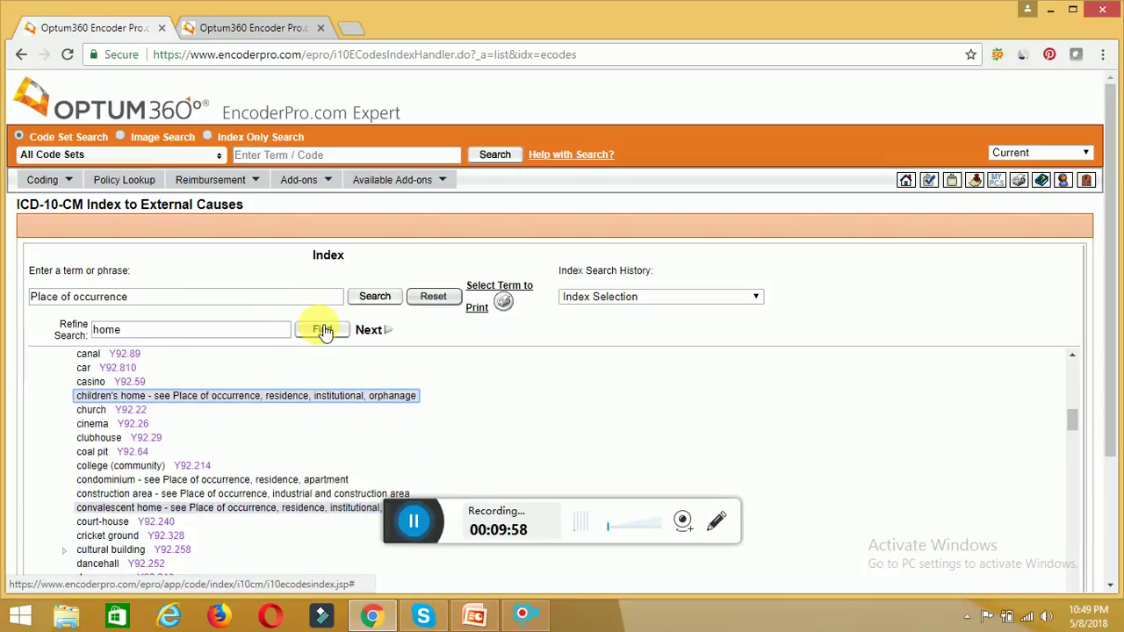
left_click(388, 331)
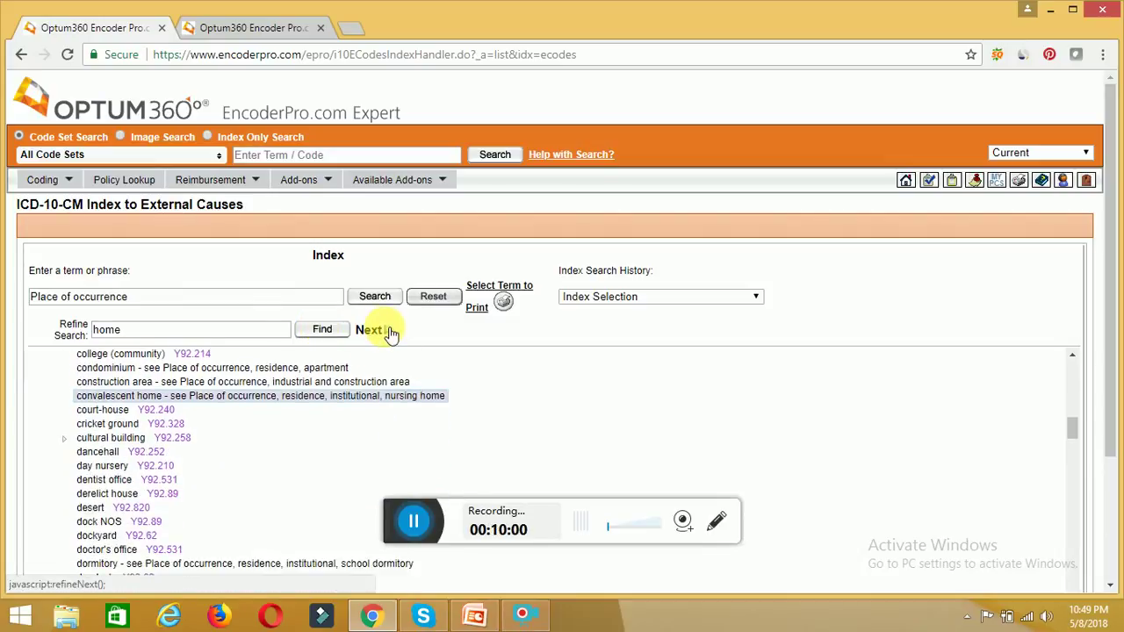
left_click(388, 330)
left_click(392, 332)
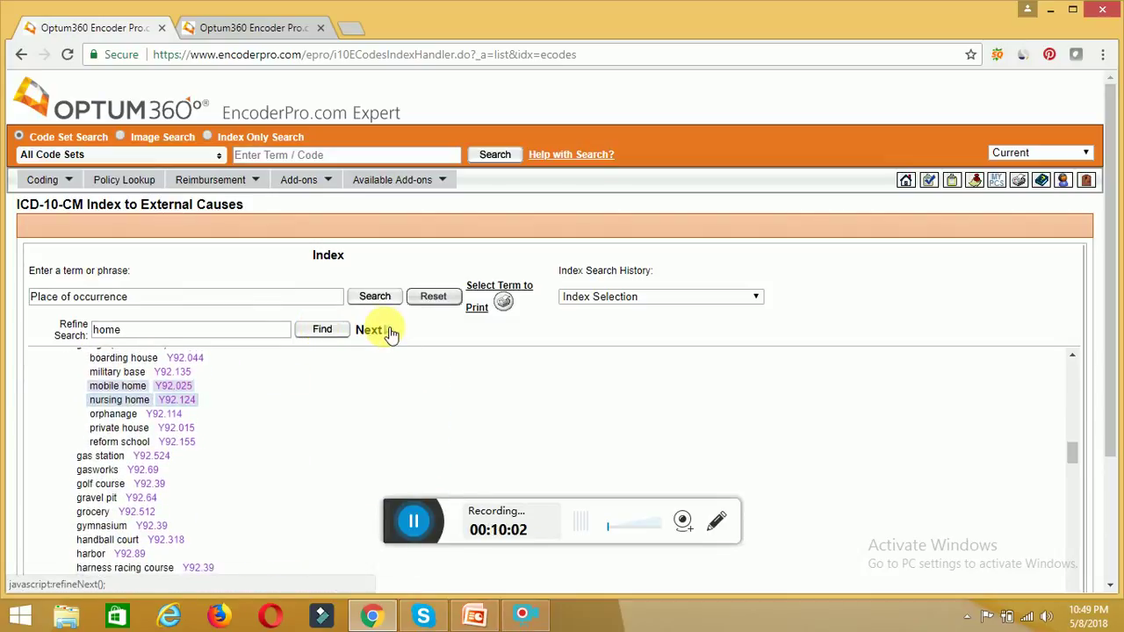
left_click(391, 332)
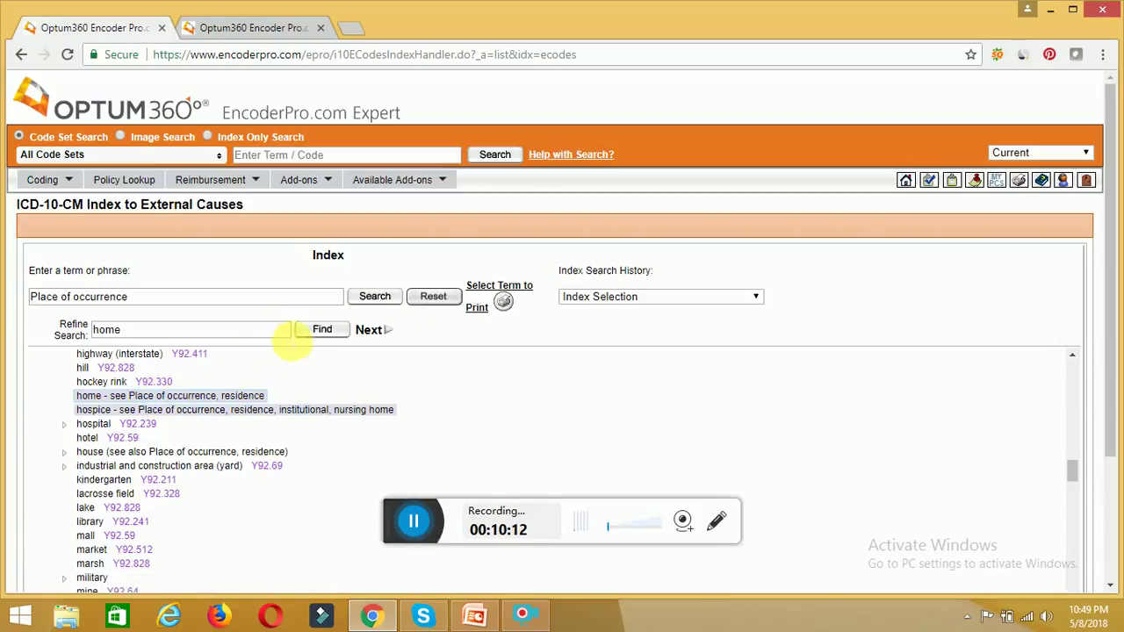
- Change the refine term to "residence" and advance through the highlighted matches to the home entry in the residence group
left_click(226, 332)
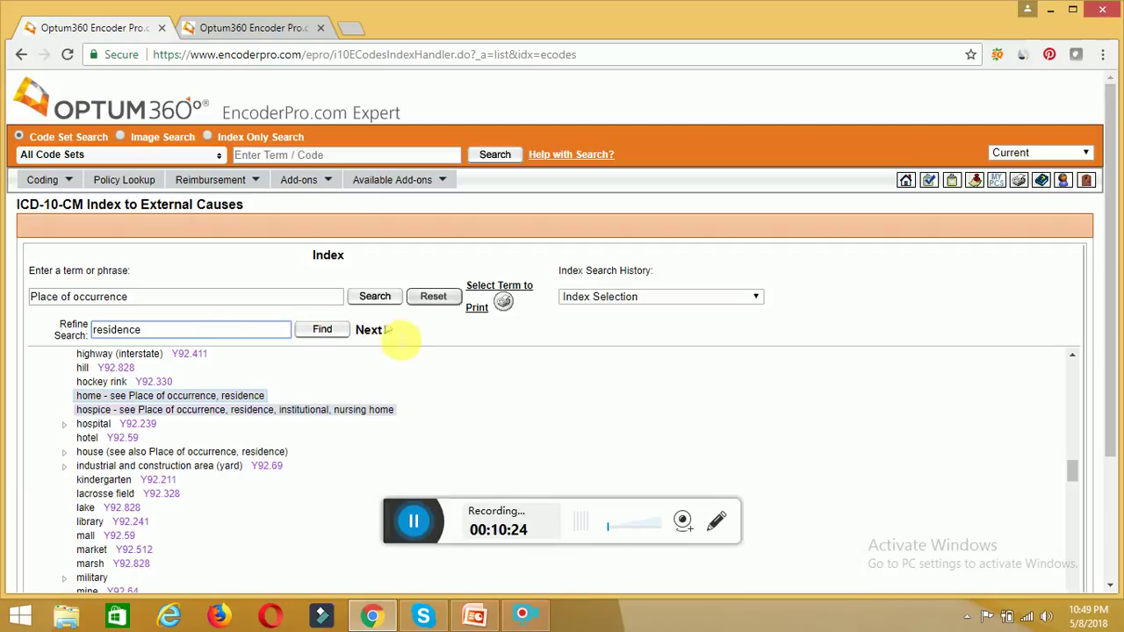
left_click(393, 333)
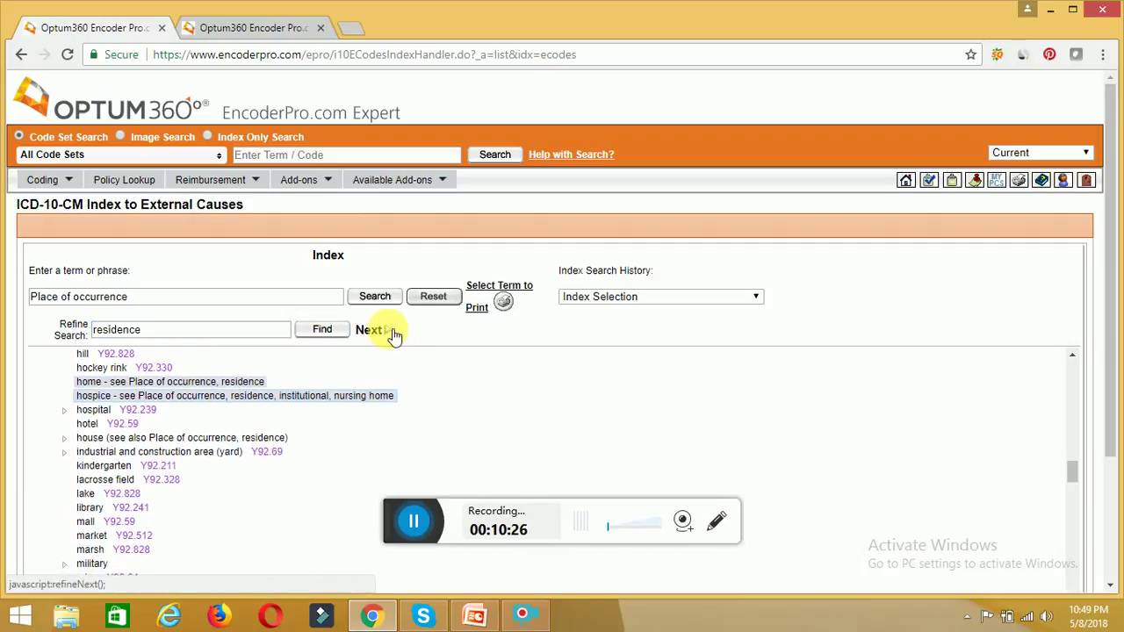
left_click(393, 332)
left_click(369, 331)
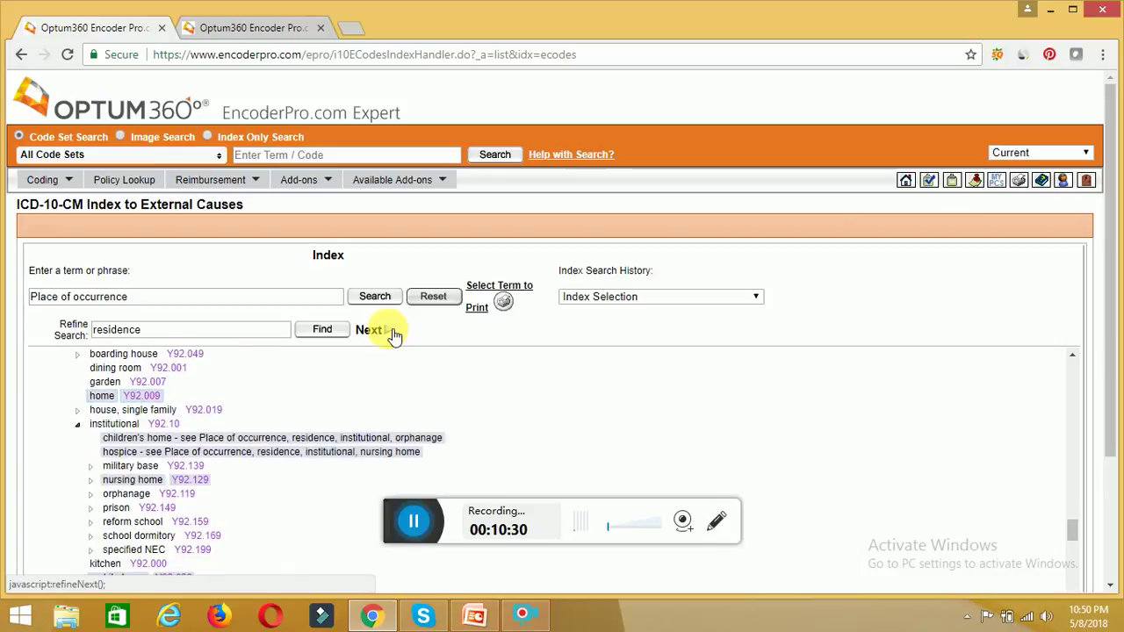
left_click(393, 331)
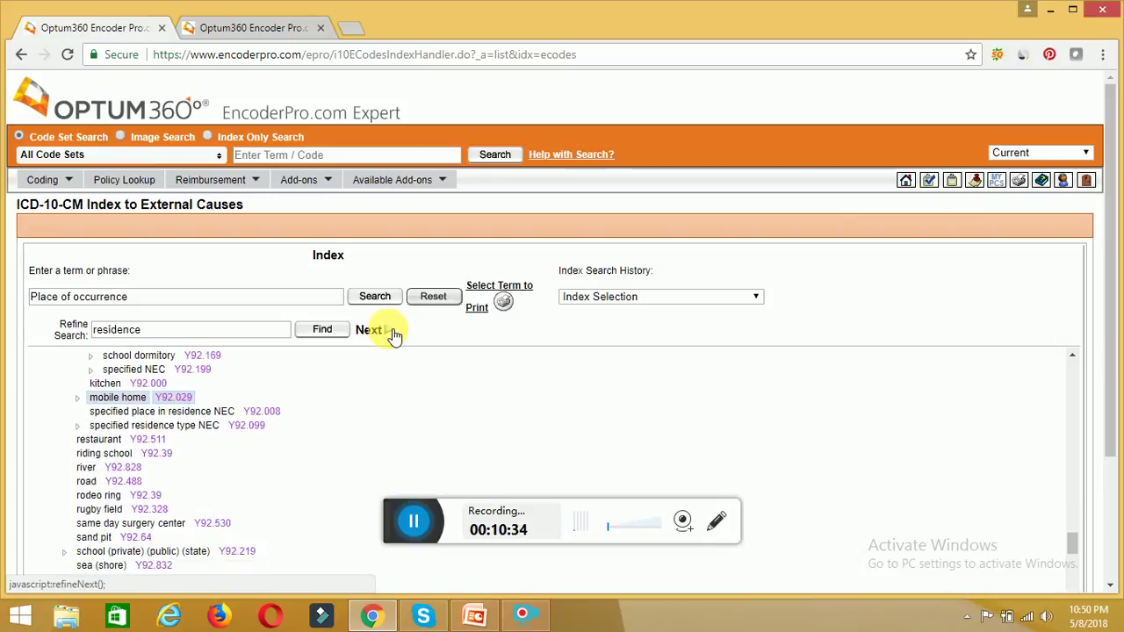
left_click(393, 332)
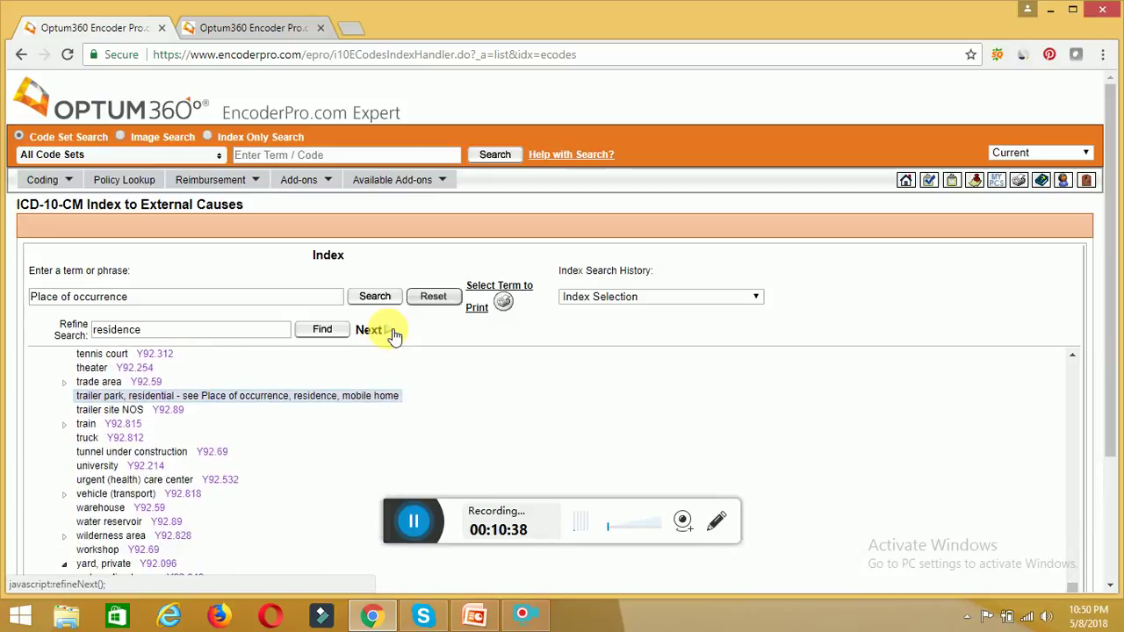
left_click(393, 331)
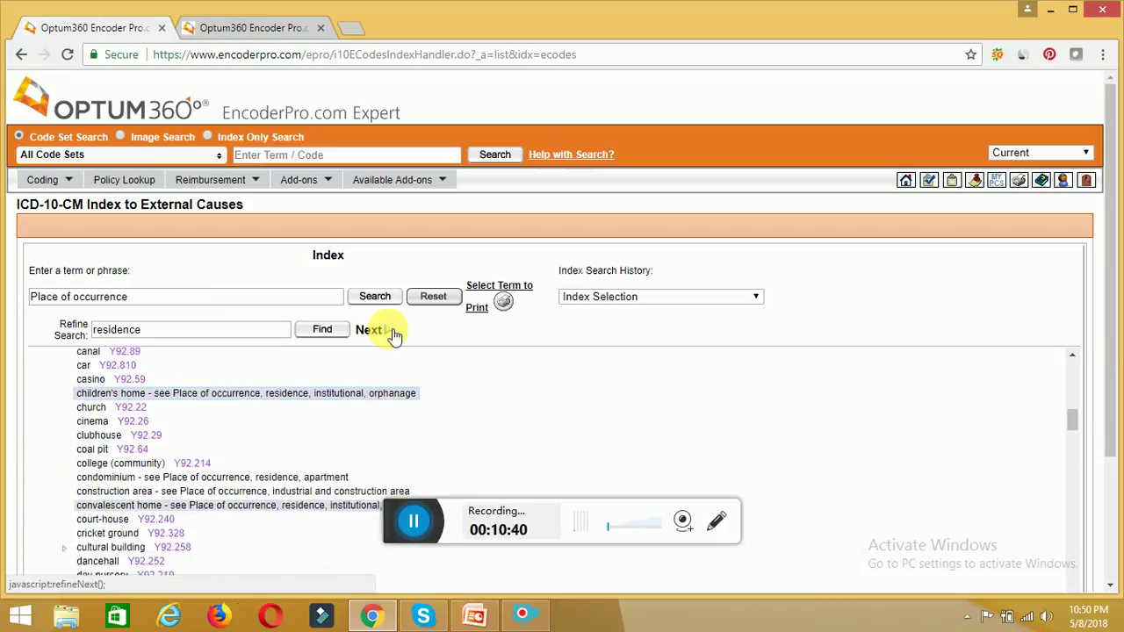
left_click(392, 331)
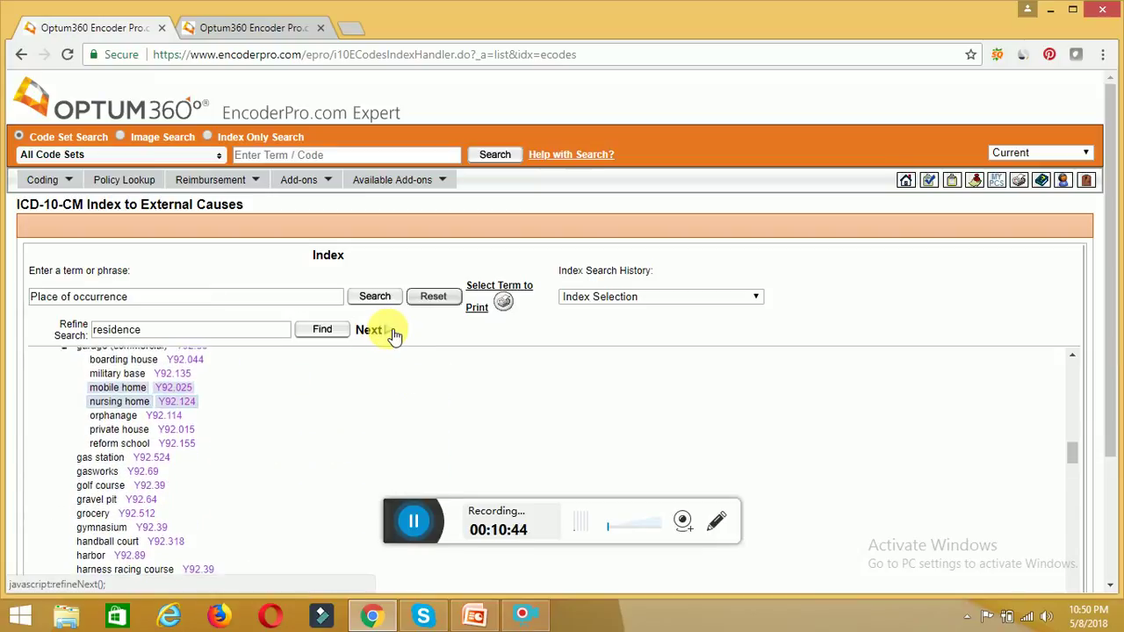
left_click(392, 332)
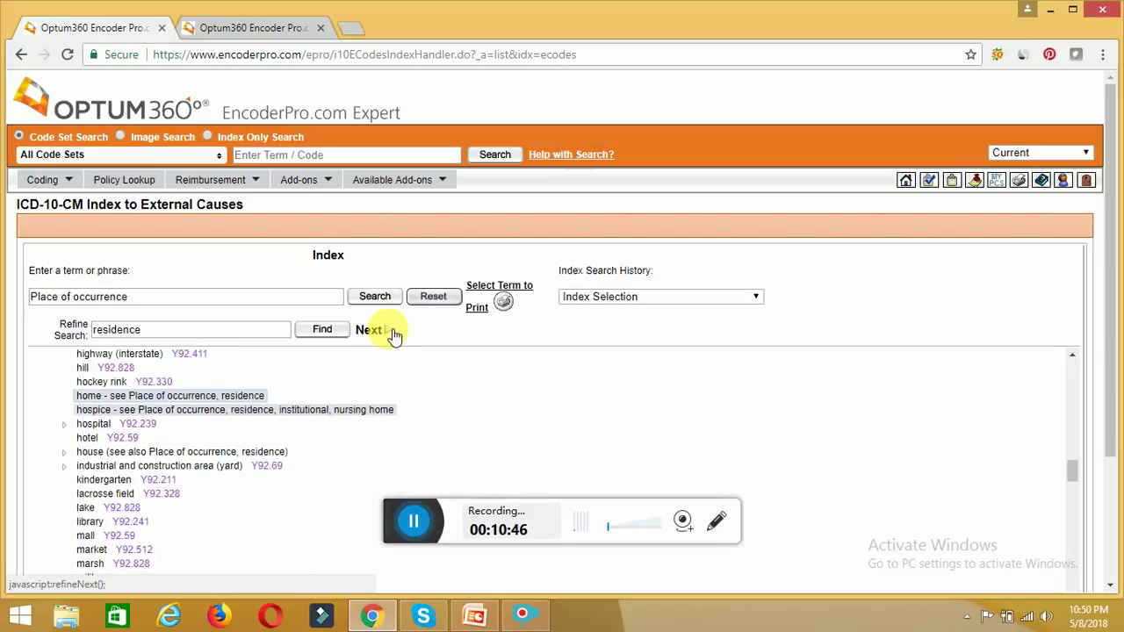
left_click(393, 331)
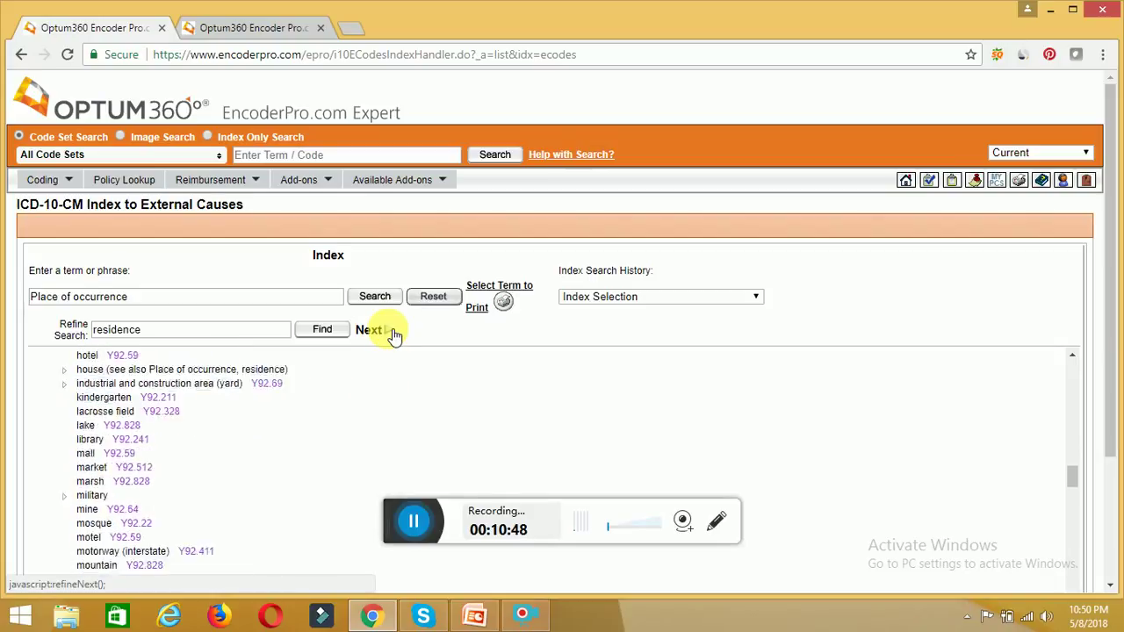
left_click(393, 332)
left_click(392, 331)
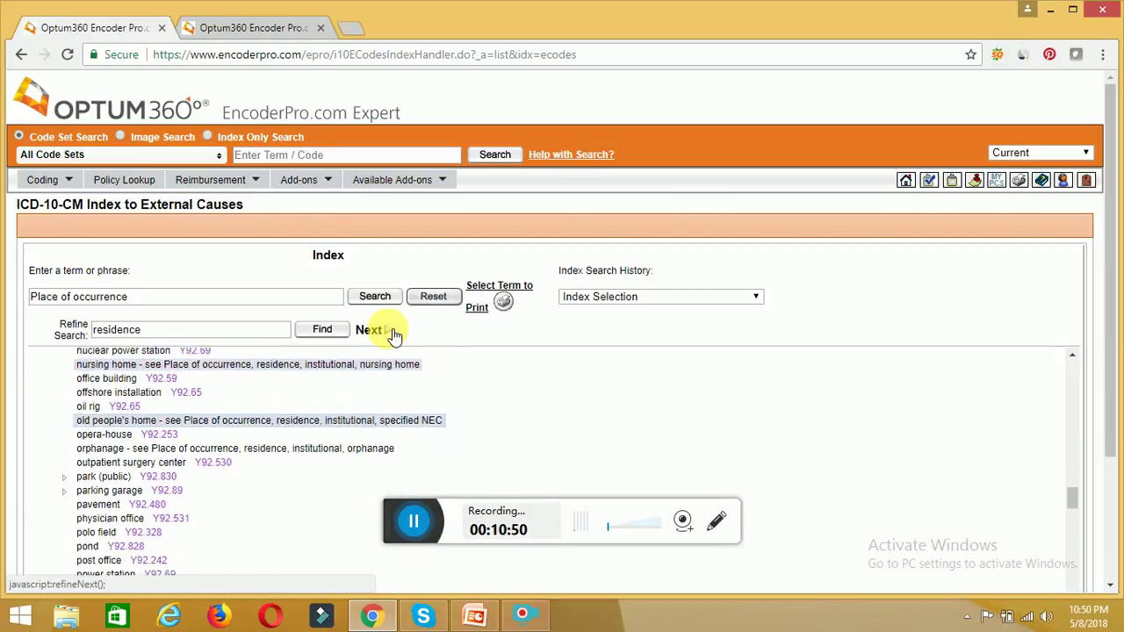
left_click(392, 332)
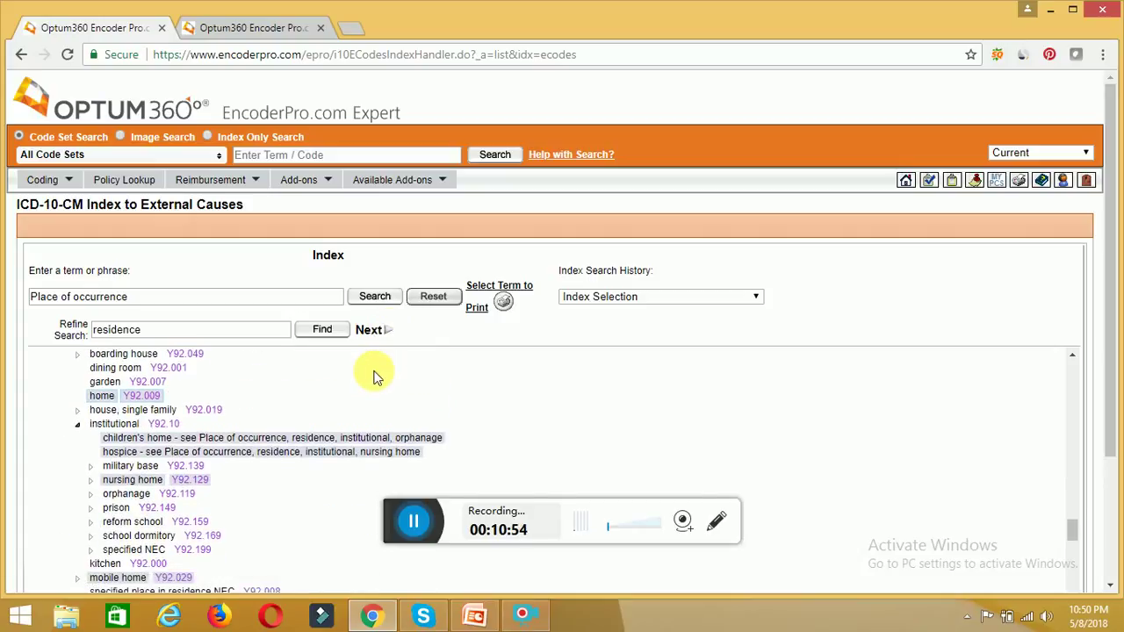
- Open code Y92.009 for residence (non-institutional) (private), compare it with the index entries and review its description in the code listing
scroll(373, 376, "up", 3)
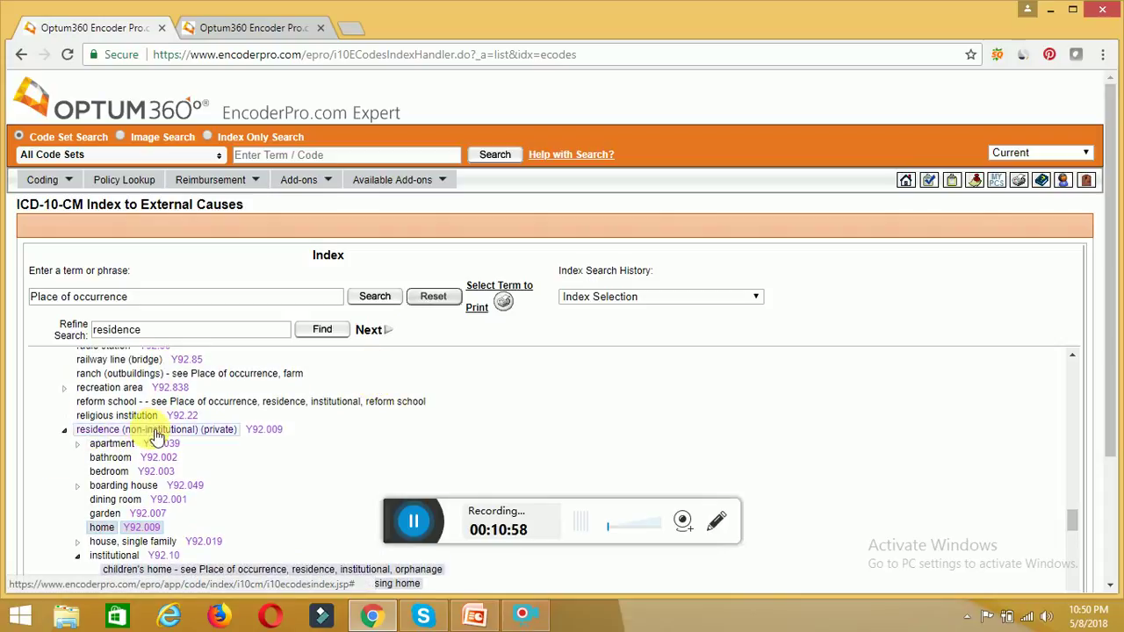
left_click(269, 432)
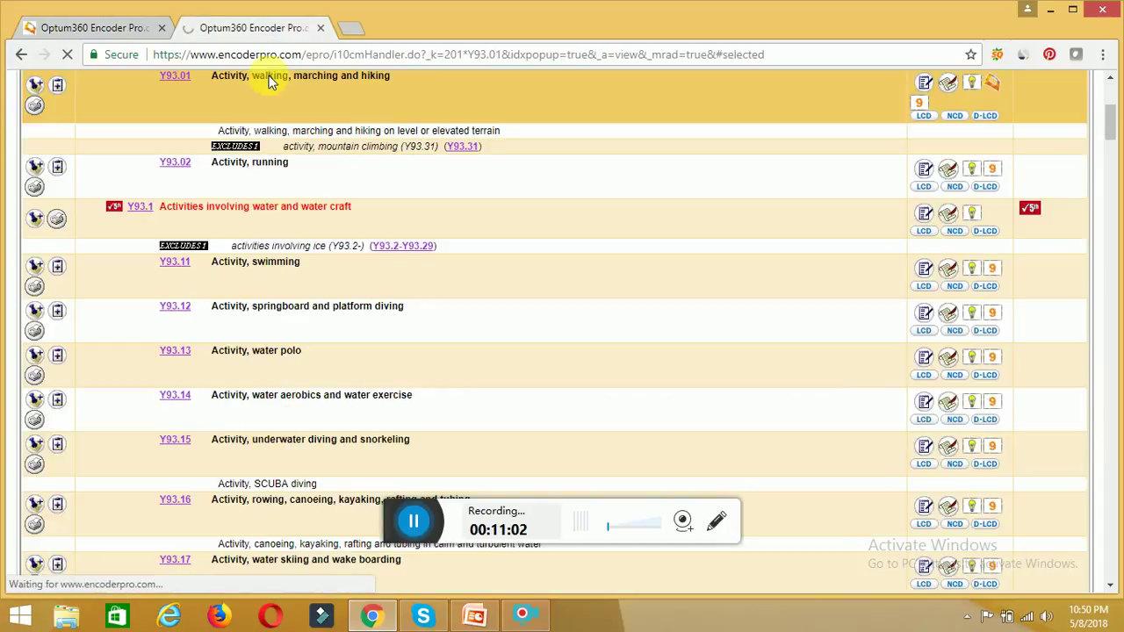
left_click(113, 24)
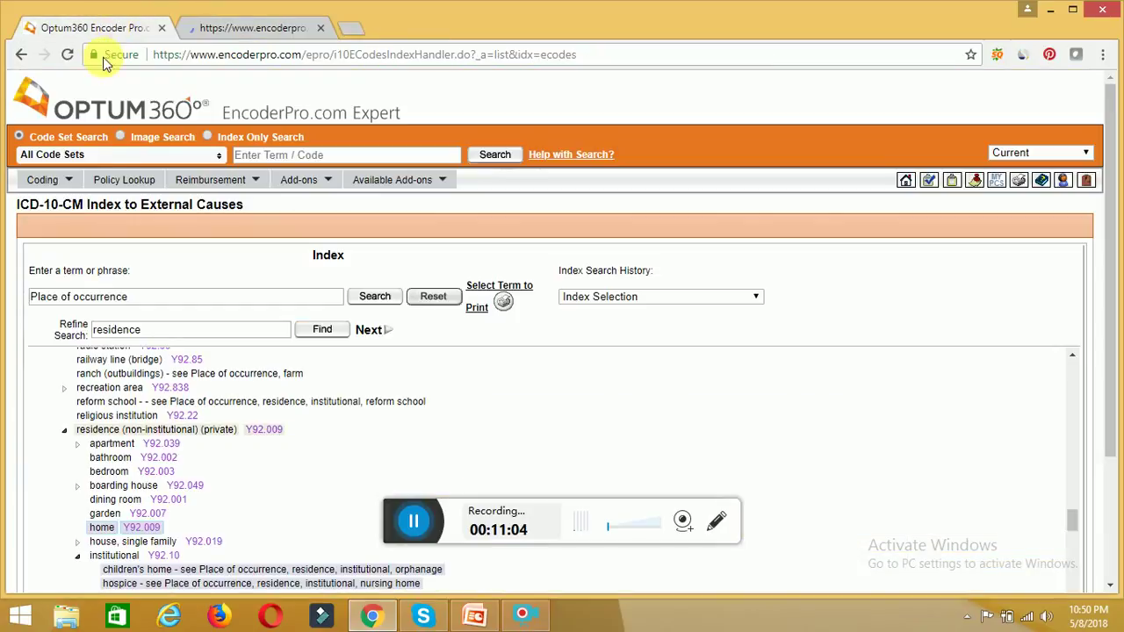
left_click(309, 465)
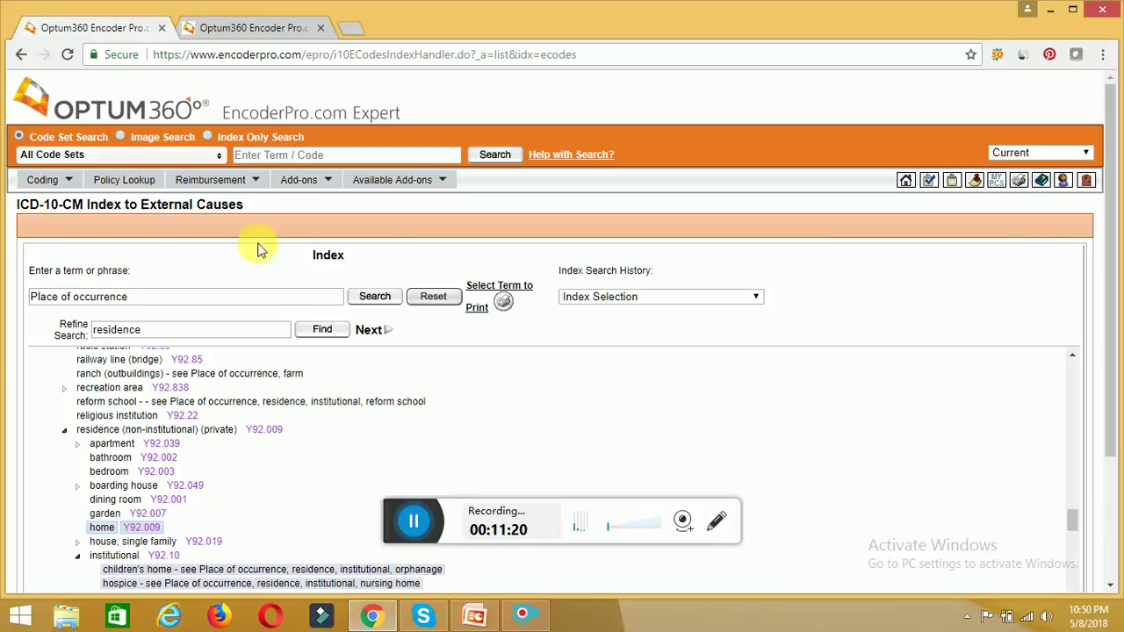
left_click(288, 29)
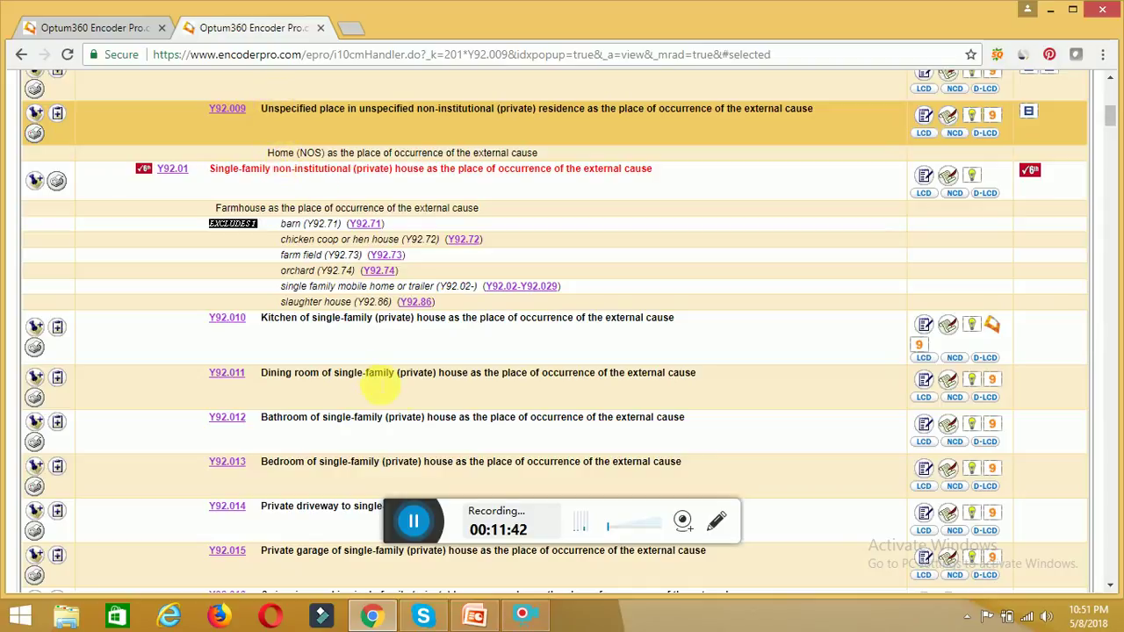
- Switch to PowerPoint and append "y92.009." to the principal diagnosis codes on slide 11
left_click(494, 615)
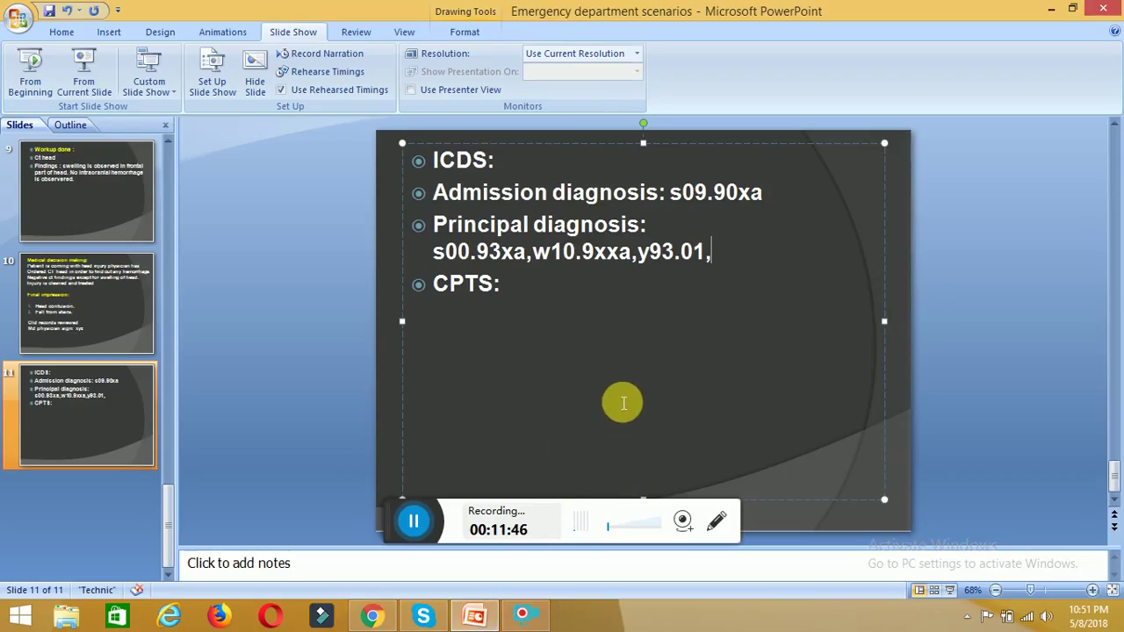
type("y 92.00")
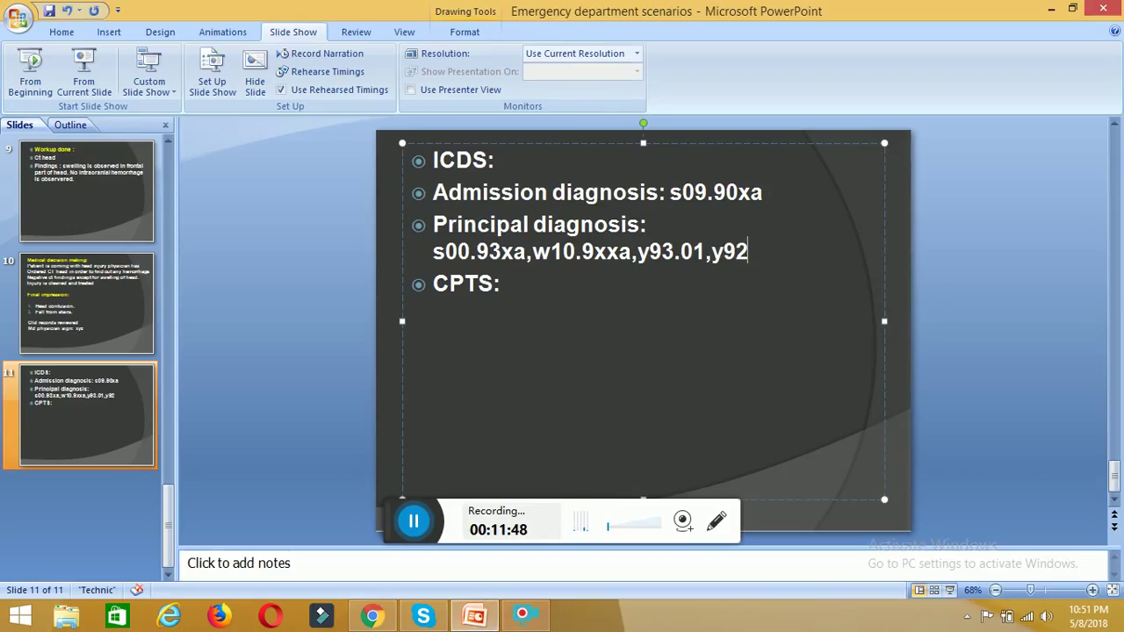
type("9")
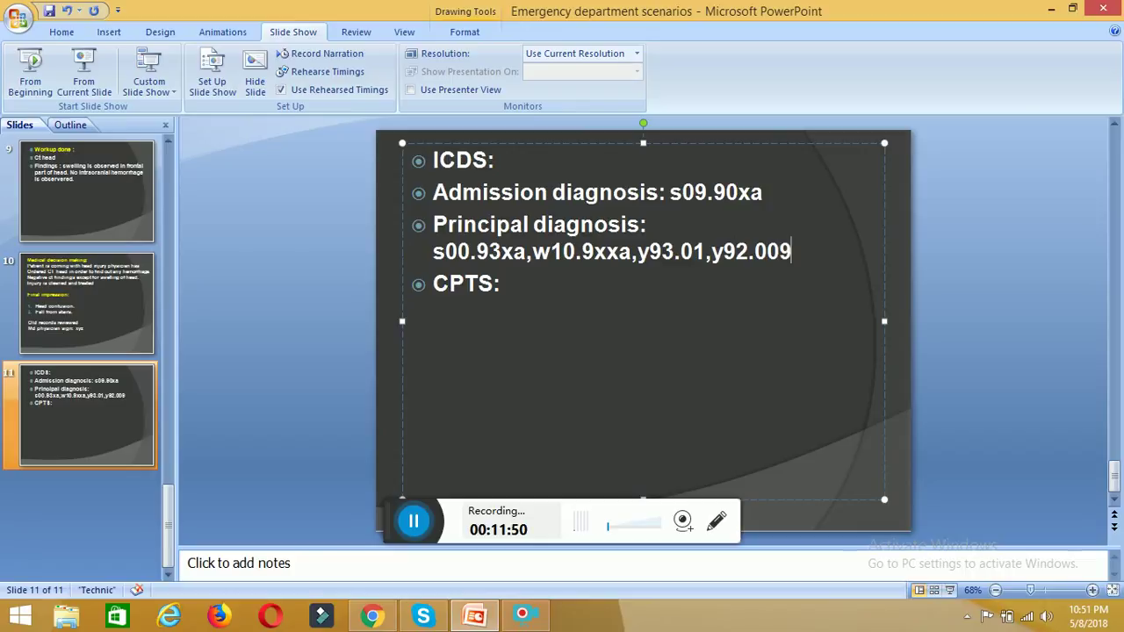
key("alt+Tab")
key("alt+Tab")
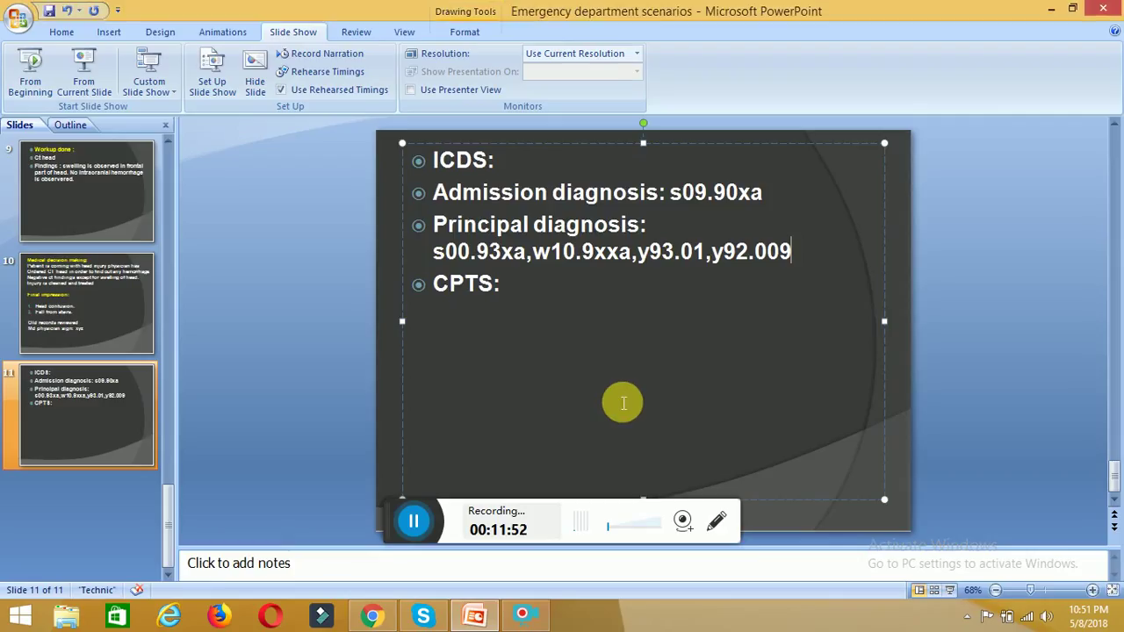
type(",")
key("BackSpace")
type(".")
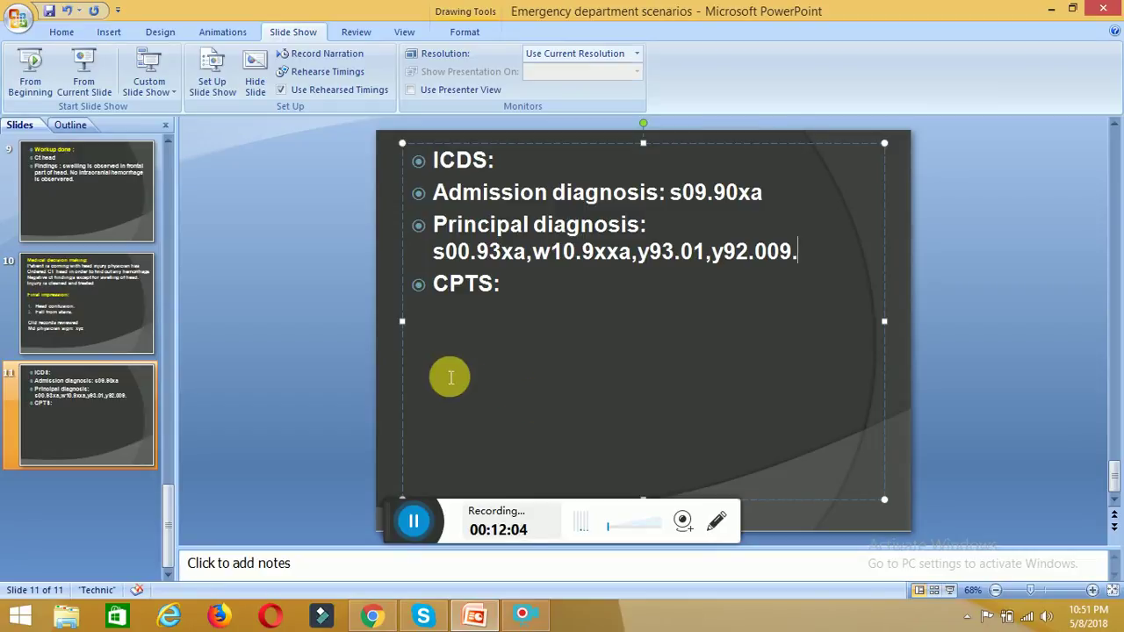
- Review the medical decision making and final impression on slide 10, and return to slide 11
left_click(136, 341)
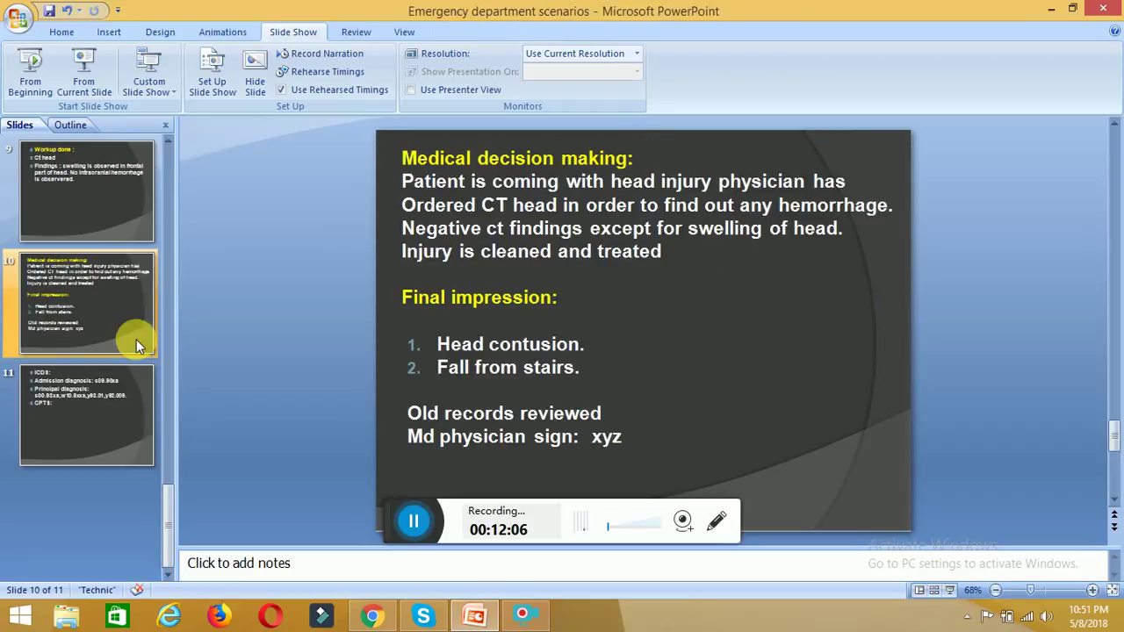
left_click(106, 425)
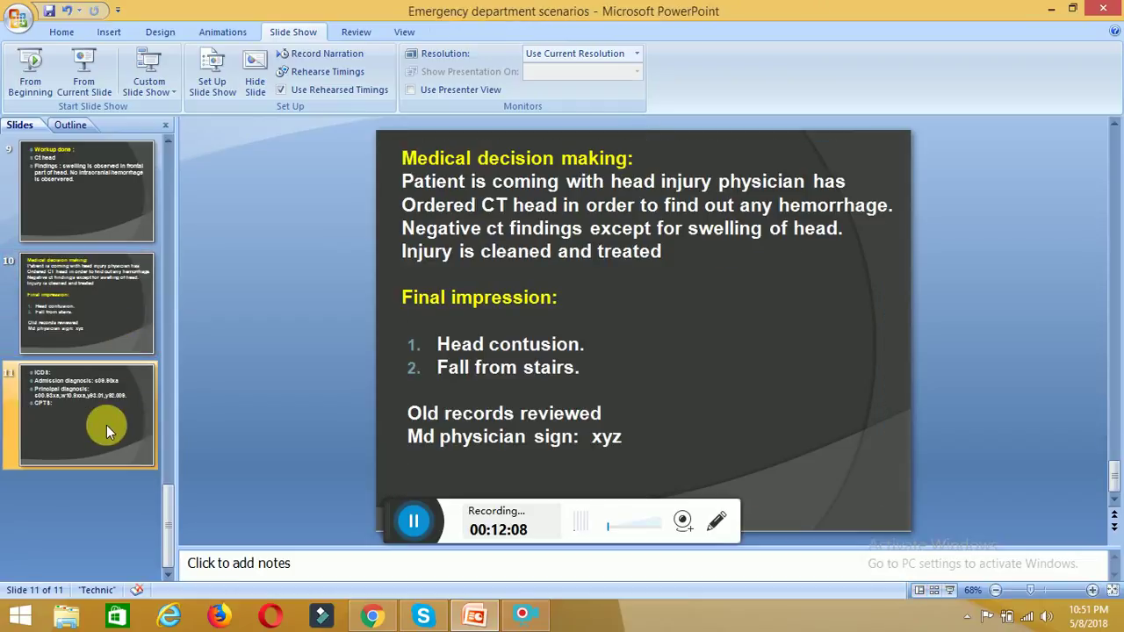